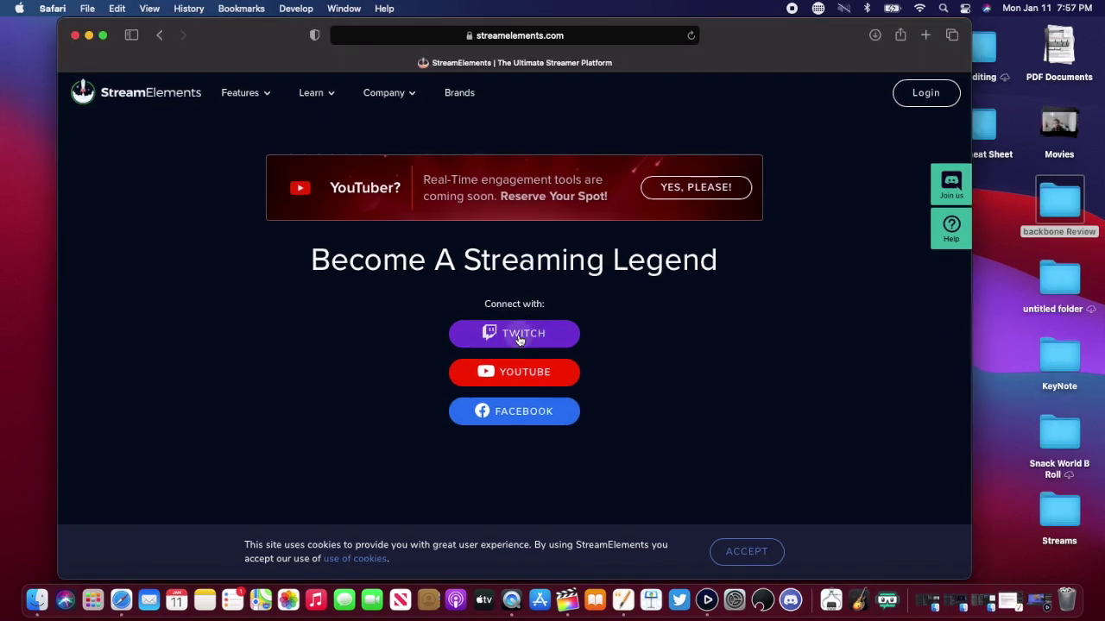
Sign in to StreamElements using the Twitch account
{"action": "left_click", "coordinate": [486, 336]}
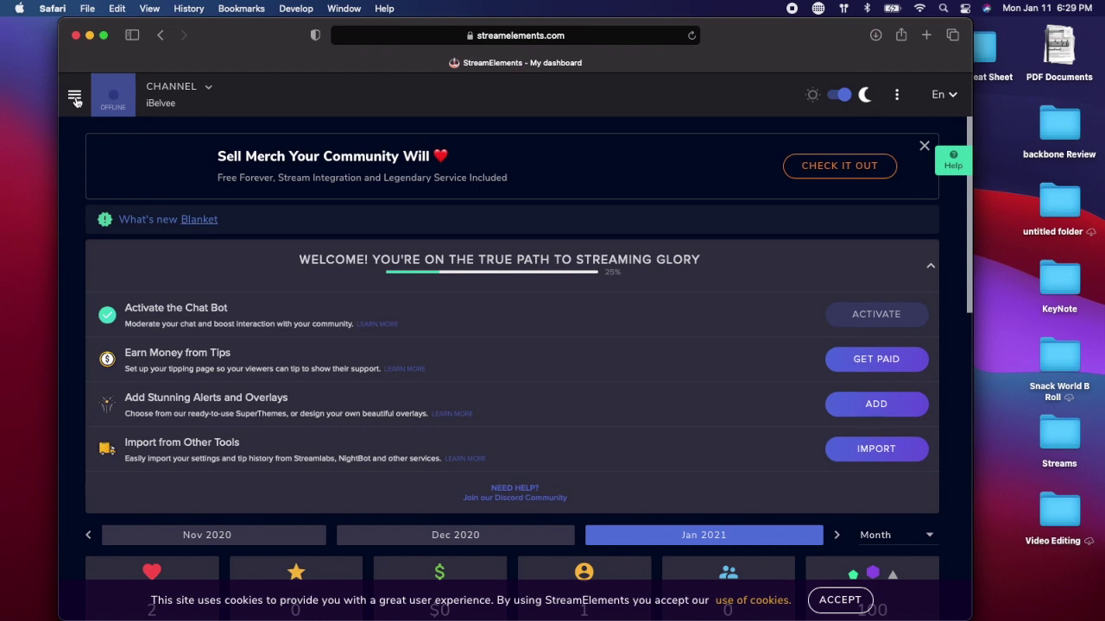
Go through the menu's Alerts & Overlays section to the Themes gallery
{"action": "left_click", "coordinate": [77, 99]}
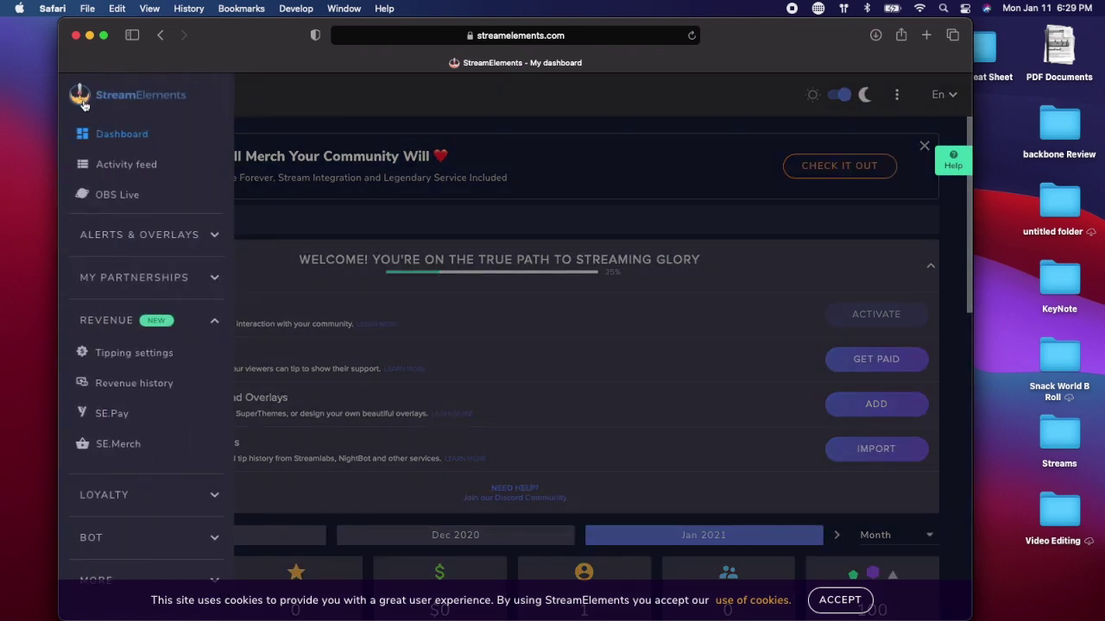
{"action": "left_click", "coordinate": [197, 240]}
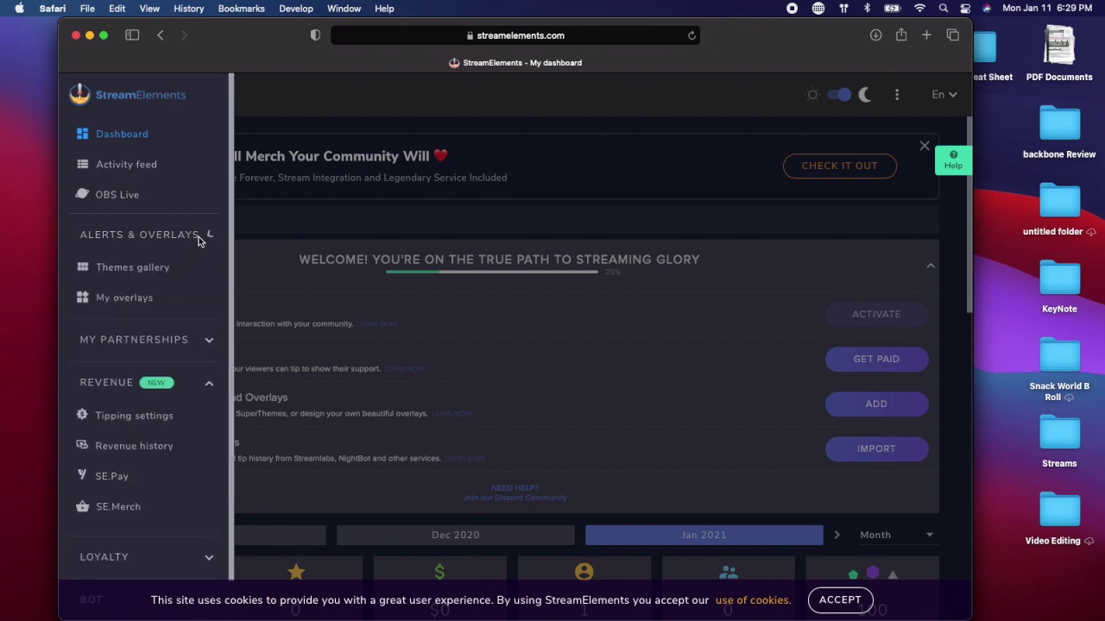
{"action": "left_click", "coordinate": [134, 272]}
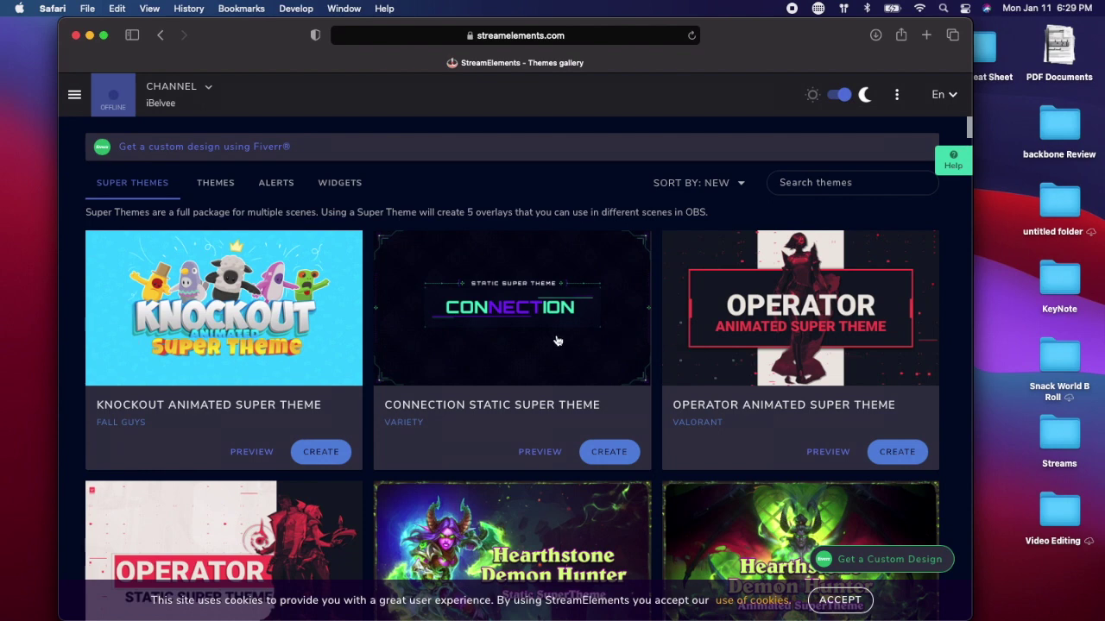
Switch to the regular Themes list and scroll down to the Purple Flat In Game Overlay card
{"action": "left_click", "coordinate": [225, 197]}
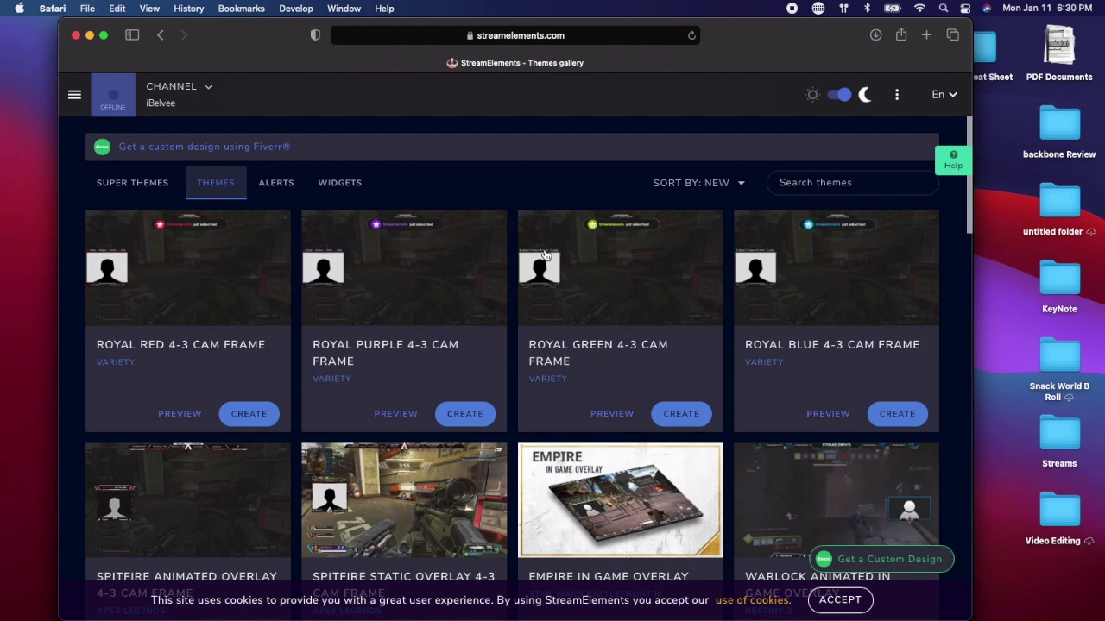
{"action": "scroll", "coordinate": [460, 190], "scroll_direction": "down", "scroll_amount": 5}
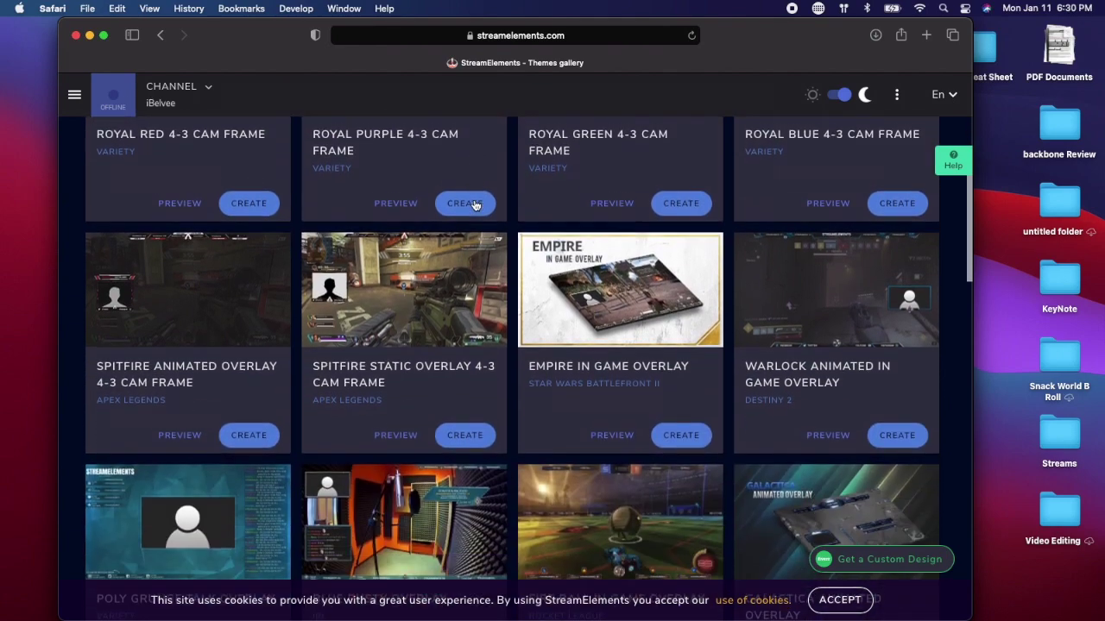
{"action": "scroll", "coordinate": [474, 205], "scroll_direction": "down", "scroll_amount": 8}
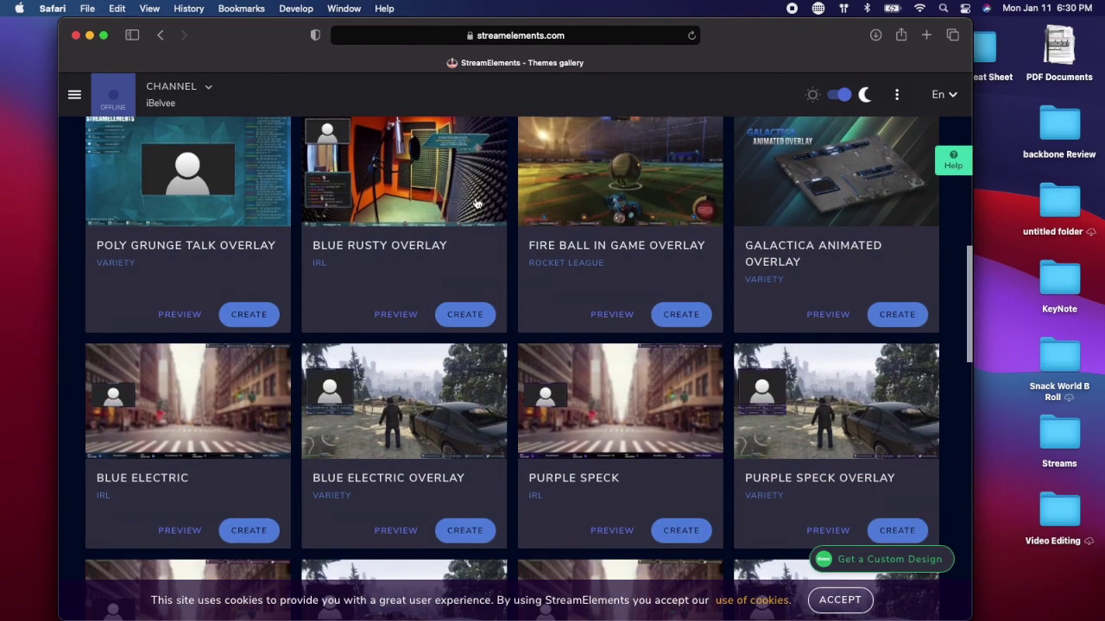
{"action": "scroll", "coordinate": [476, 204], "scroll_direction": "down", "scroll_amount": 5}
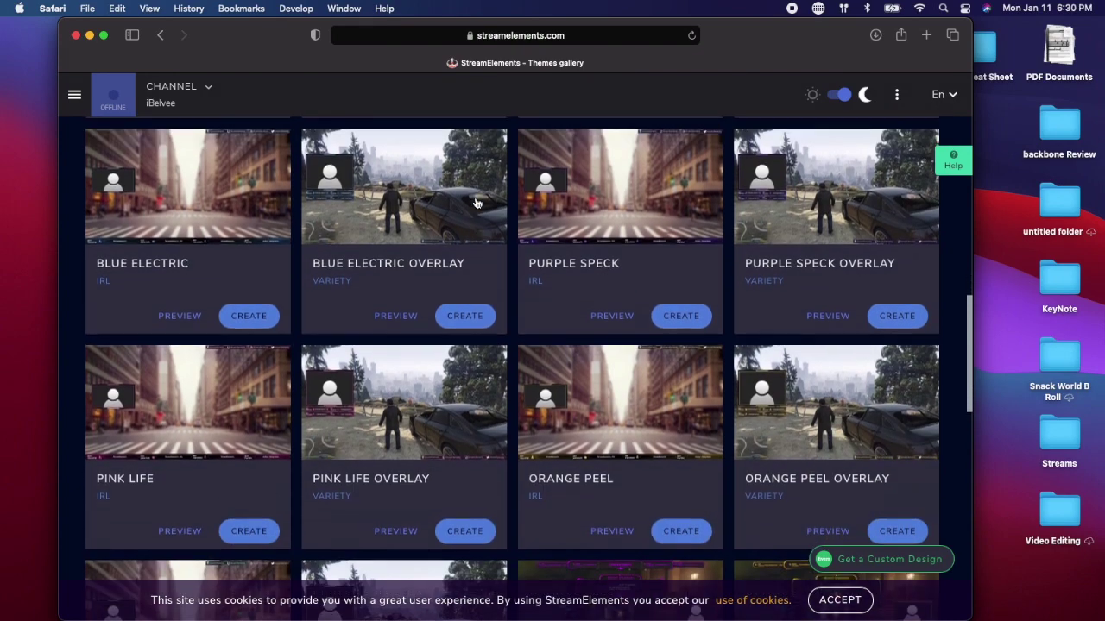
{"action": "scroll", "coordinate": [432, 204], "scroll_direction": "down", "scroll_amount": 3}
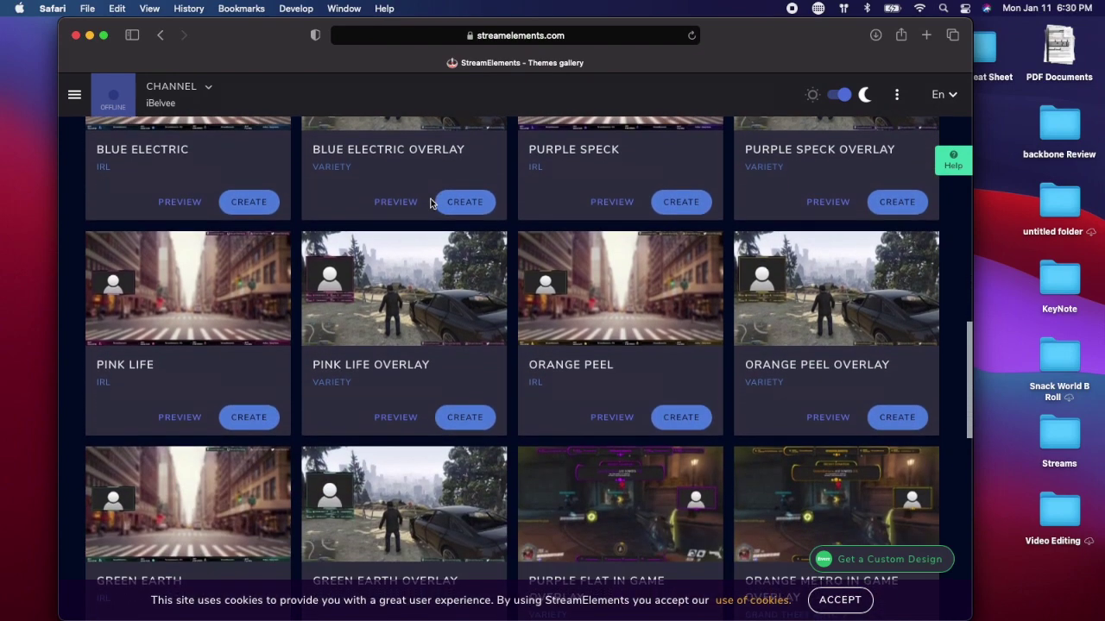
{"action": "scroll", "coordinate": [432, 203], "scroll_direction": "down", "scroll_amount": 5}
{"action": "scroll", "coordinate": [431, 204], "scroll_direction": "down", "scroll_amount": 3}
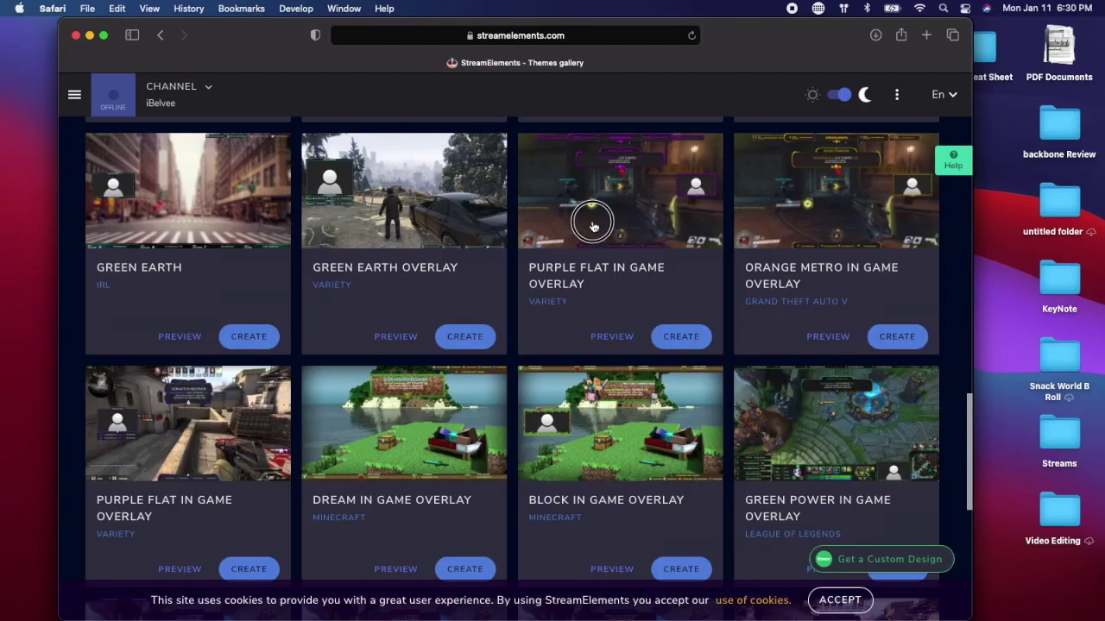
Preview the Purple Flat In Game Overlay theme, watch its video full-size, then close it
{"action": "left_click_drag", "start_coordinate": [593, 226], "coordinate": [620, 341]}
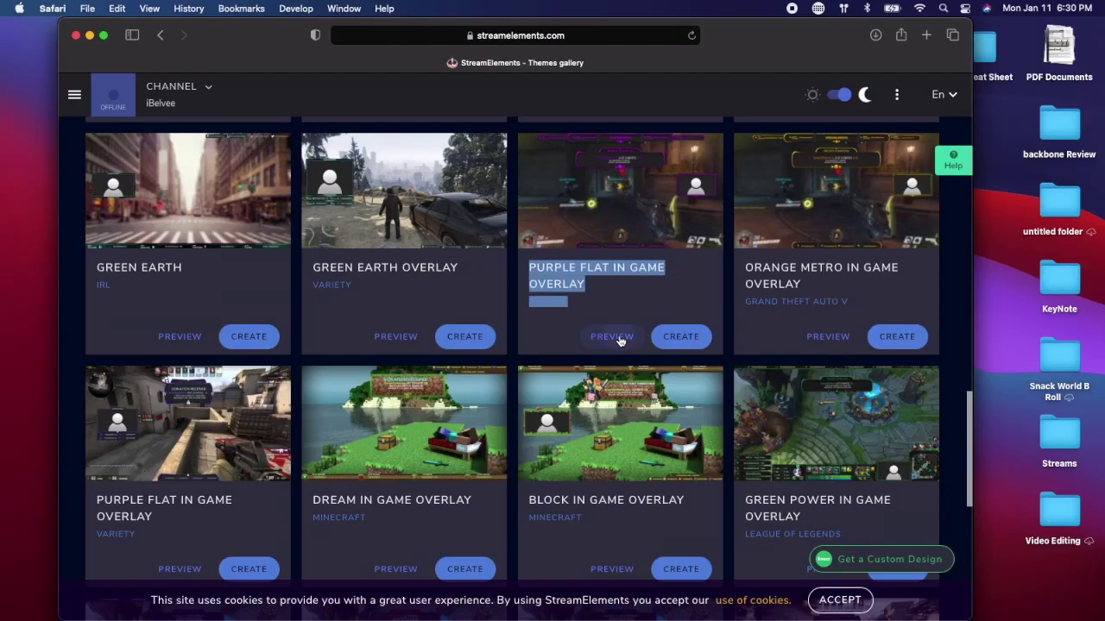
{"action": "left_click", "coordinate": [619, 340]}
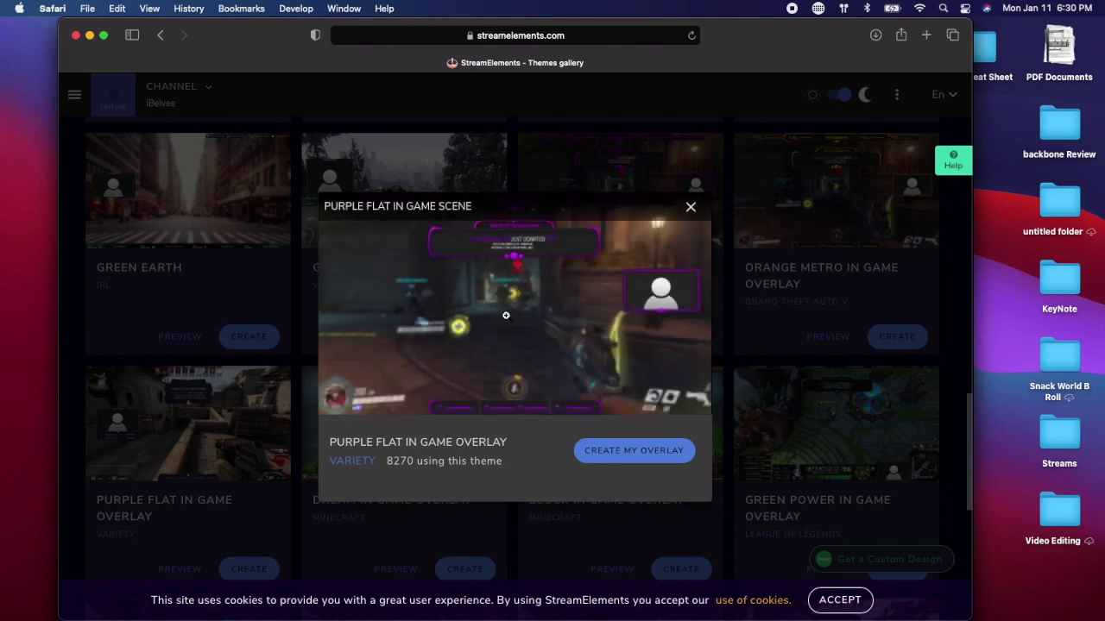
{"action": "left_click", "coordinate": [509, 315]}
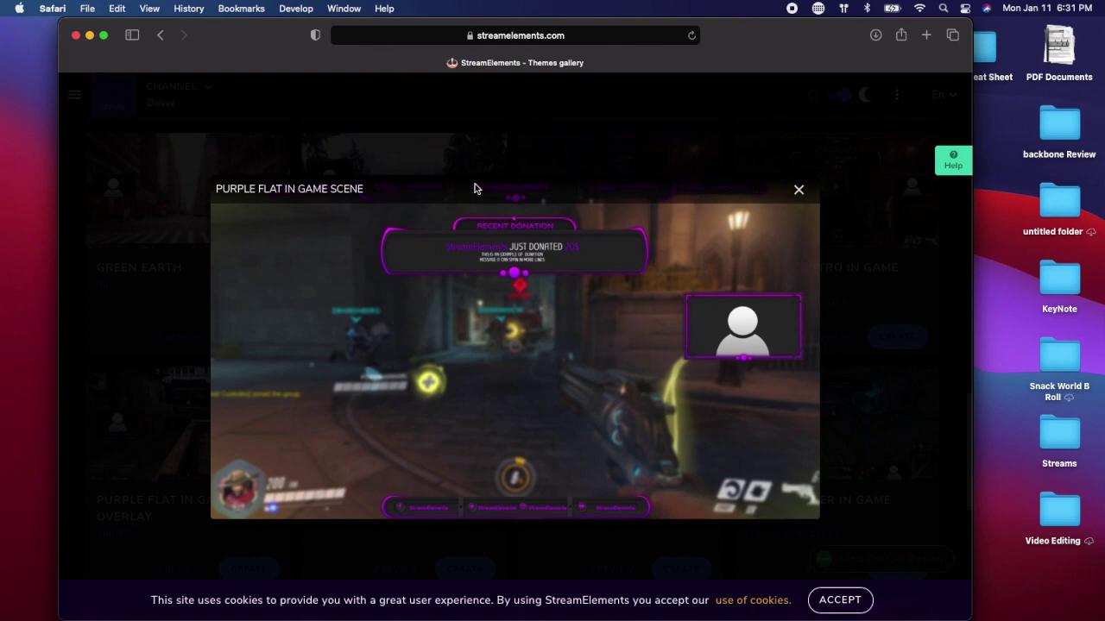
{"action": "left_click", "coordinate": [798, 190]}
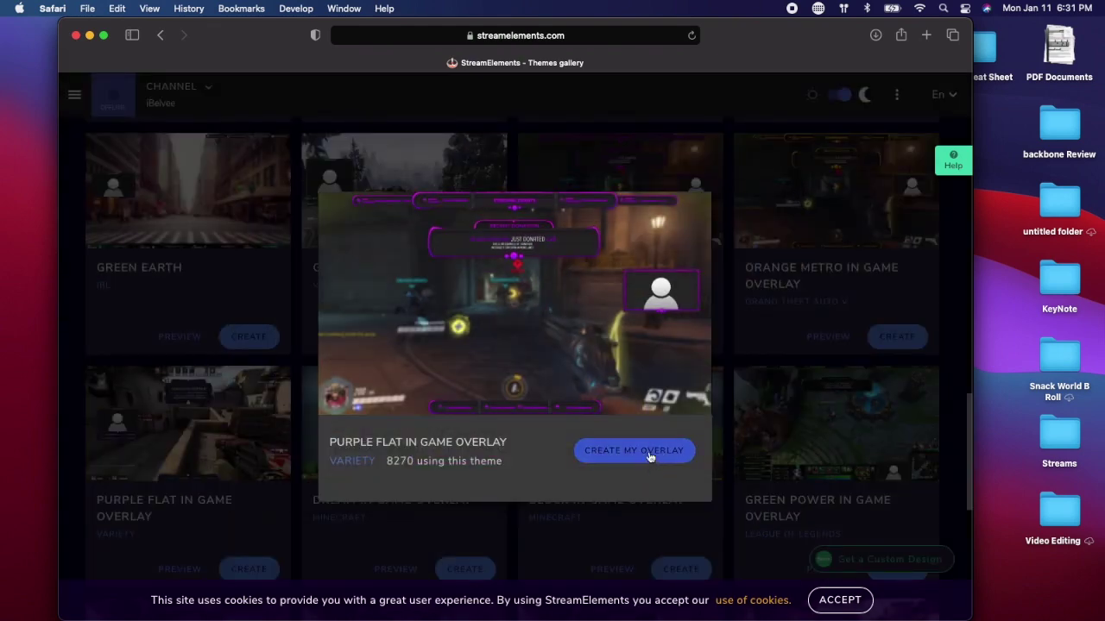
Create the Purple Flat overlay named 'Overlay', copy its scene link, and view it in My Overlays
{"action": "left_click", "coordinate": [643, 460]}
{"action": "left_click", "coordinate": [442, 444]}
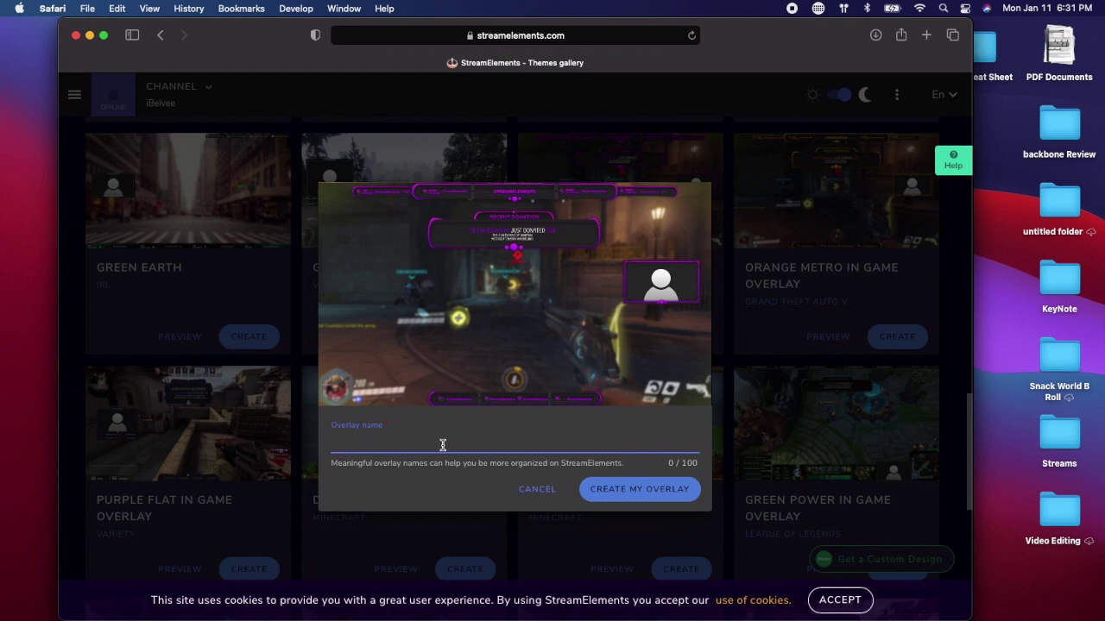
{"action": "type", "text": "Overlay Expert"}
{"action": "left_click", "coordinate": [653, 499]}
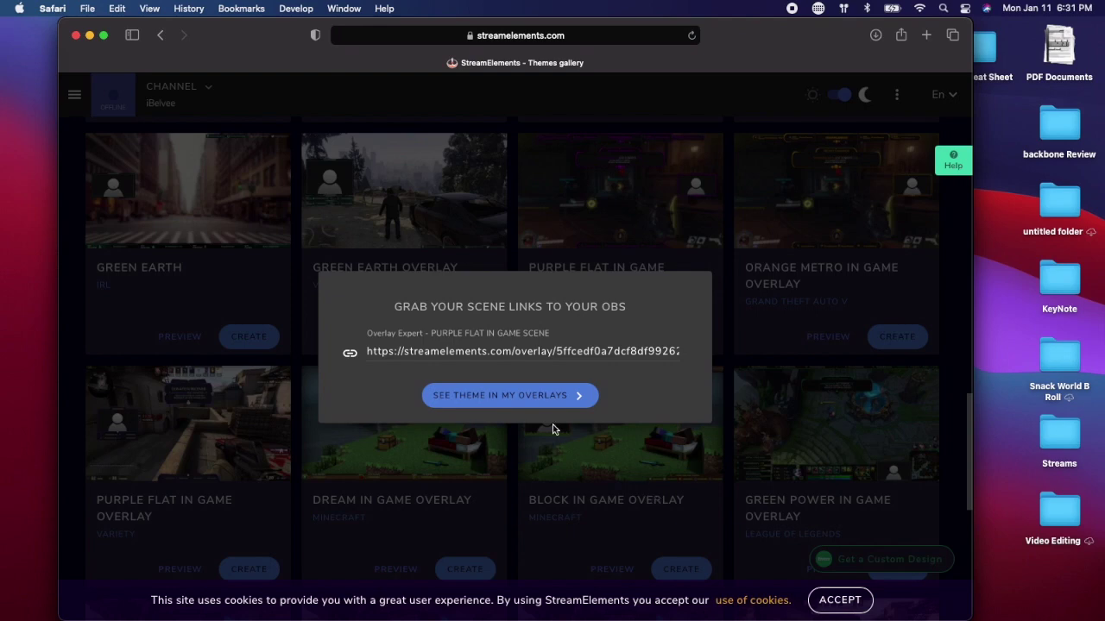
{"action": "left_click", "coordinate": [349, 356]}
{"action": "left_click", "coordinate": [489, 396]}
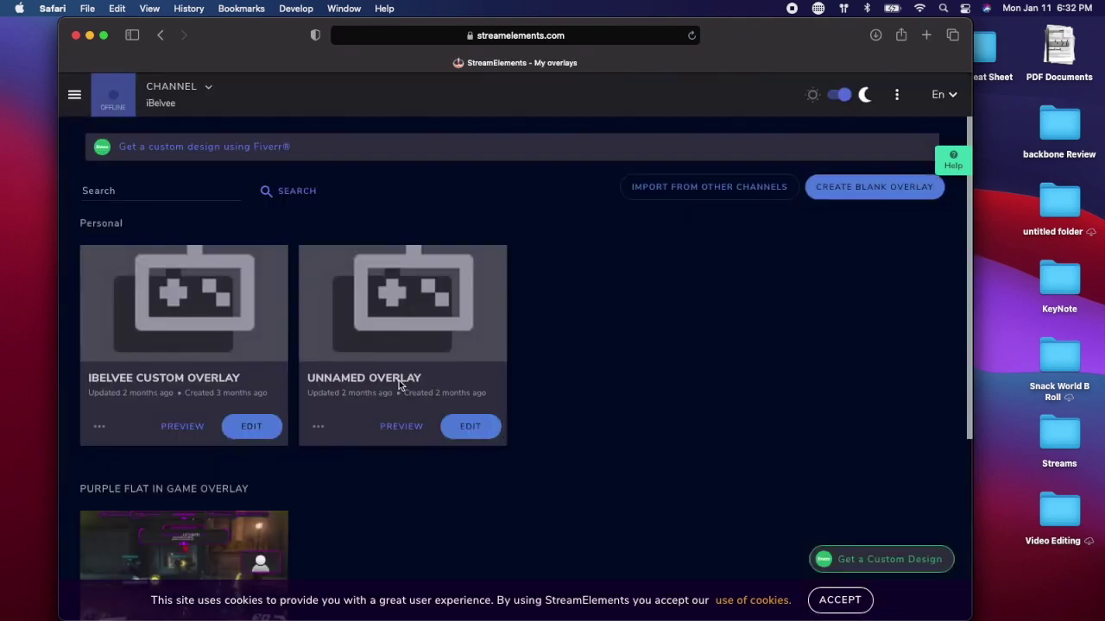
{"action": "scroll", "coordinate": [511, 395], "scroll_direction": "down", "scroll_amount": 3}
{"action": "scroll", "coordinate": [511, 395], "scroll_direction": "up", "scroll_amount": 2}
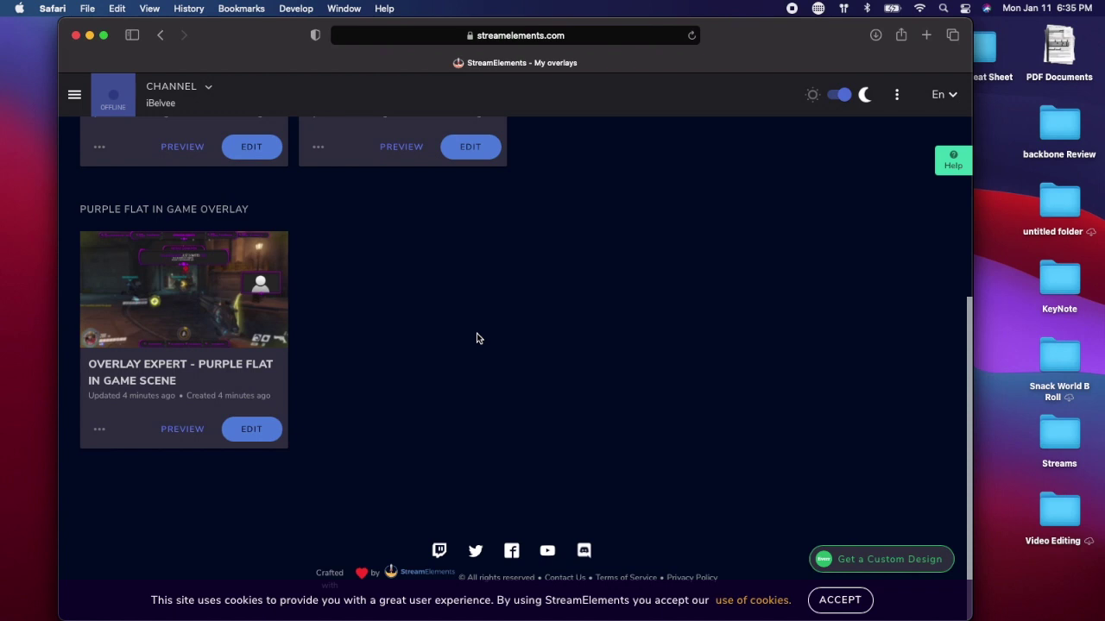
{"action": "scroll", "coordinate": [481, 339], "scroll_direction": "up", "scroll_amount": 2}
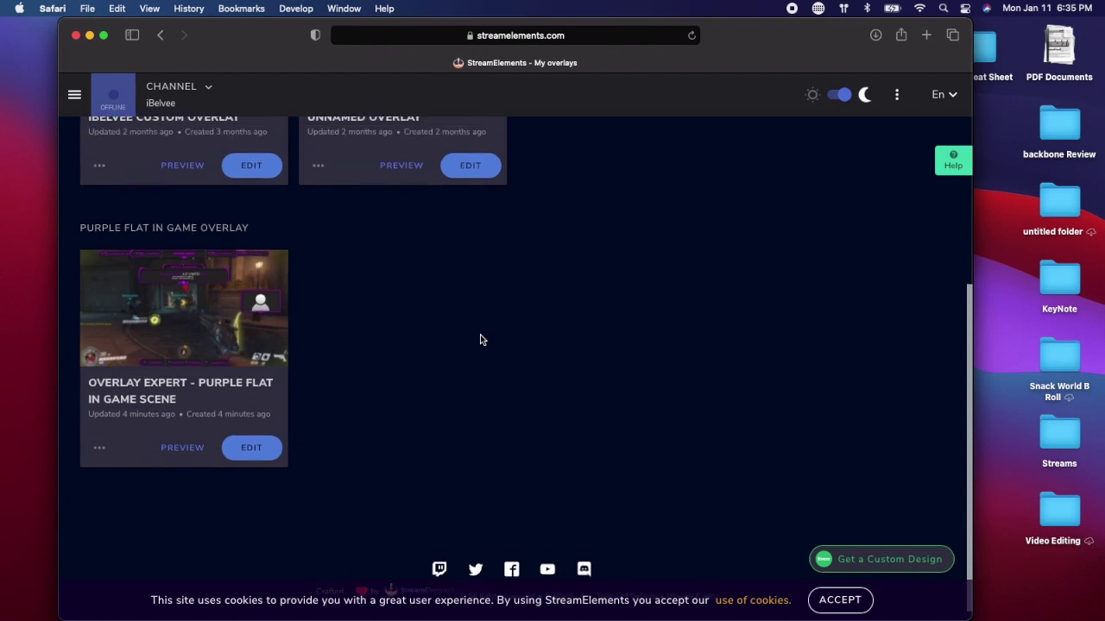
{"action": "scroll", "coordinate": [440, 394], "scroll_direction": "up", "scroll_amount": 2}
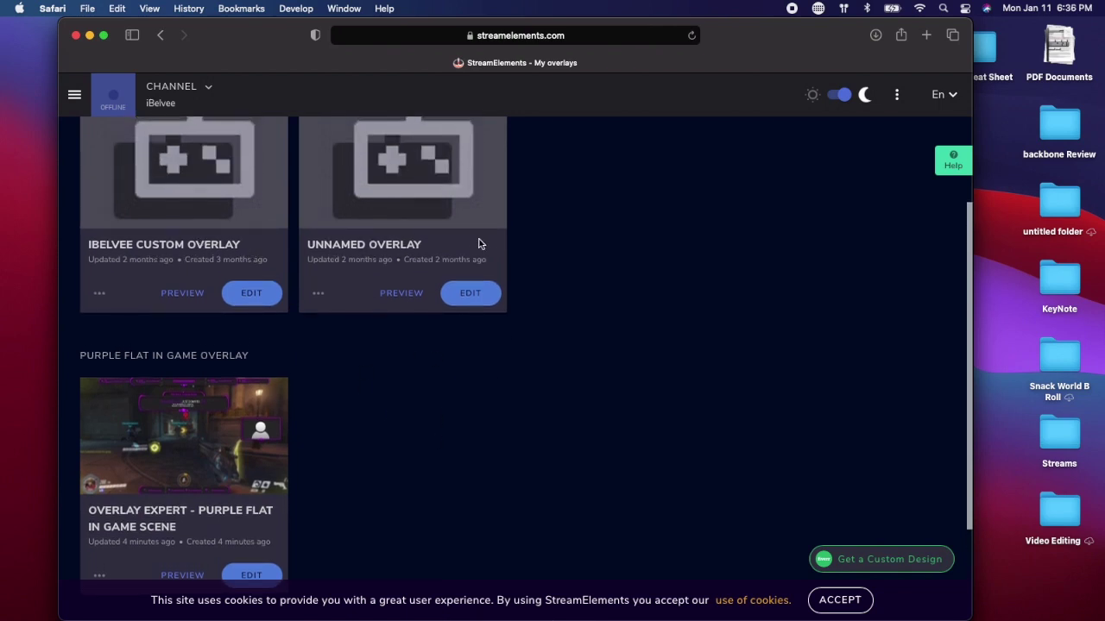
{"action": "scroll", "coordinate": [363, 363], "scroll_direction": "down", "scroll_amount": 3}
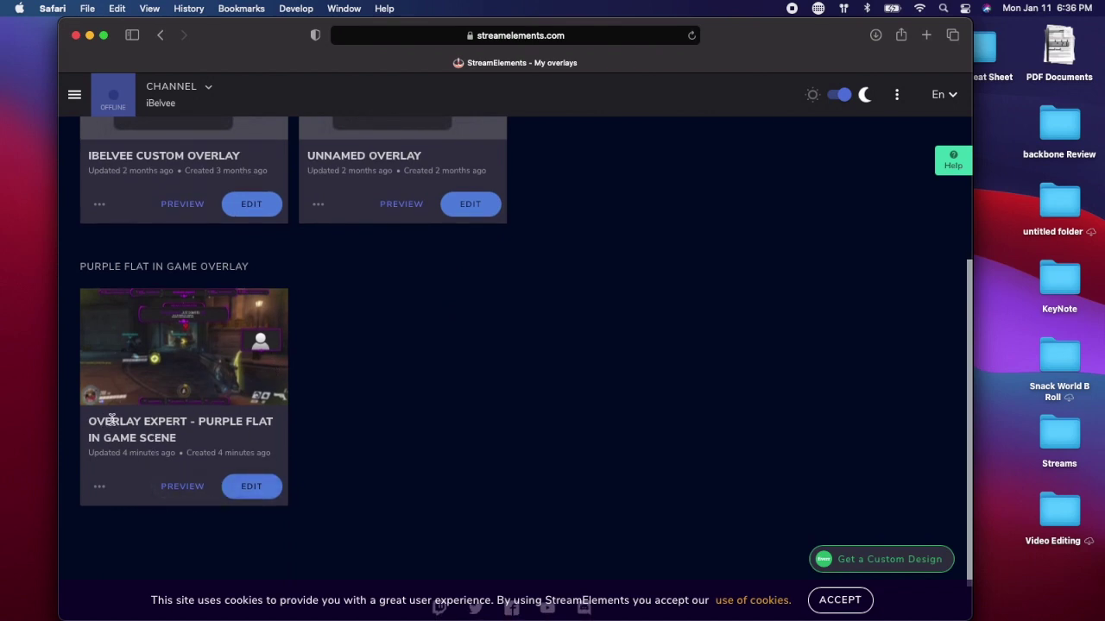
{"action": "scroll", "coordinate": [250, 487], "scroll_direction": "down", "scroll_amount": 1}
Edit the Overlay Expert - Purple Flat In Game Scene overlay and select its webcam frame
{"action": "left_click", "coordinate": [251, 482]}
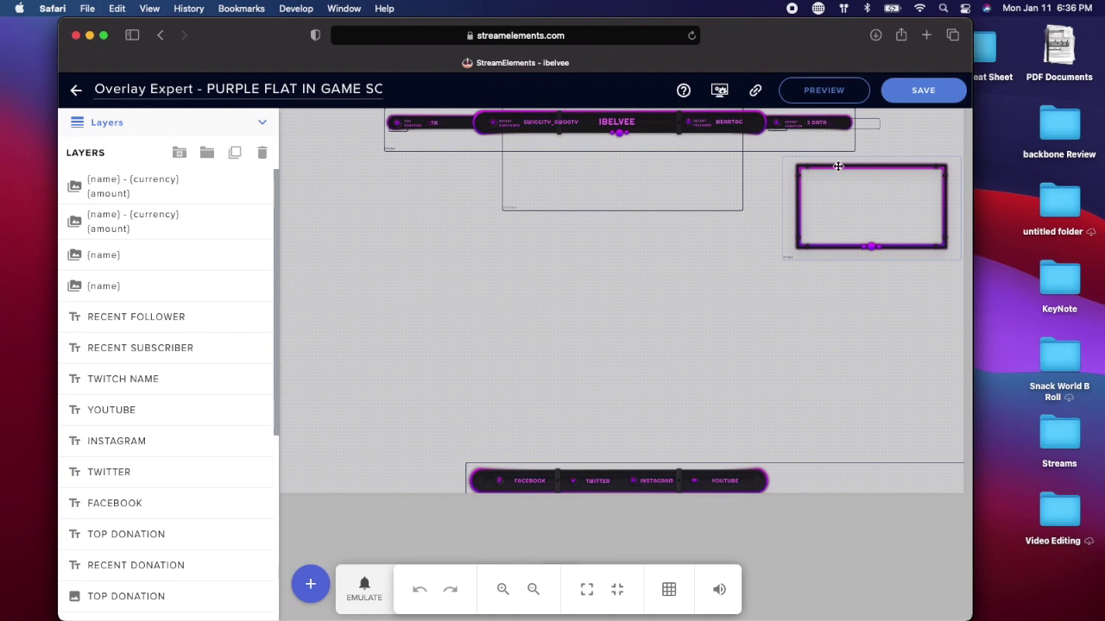
{"action": "left_click", "coordinate": [796, 180]}
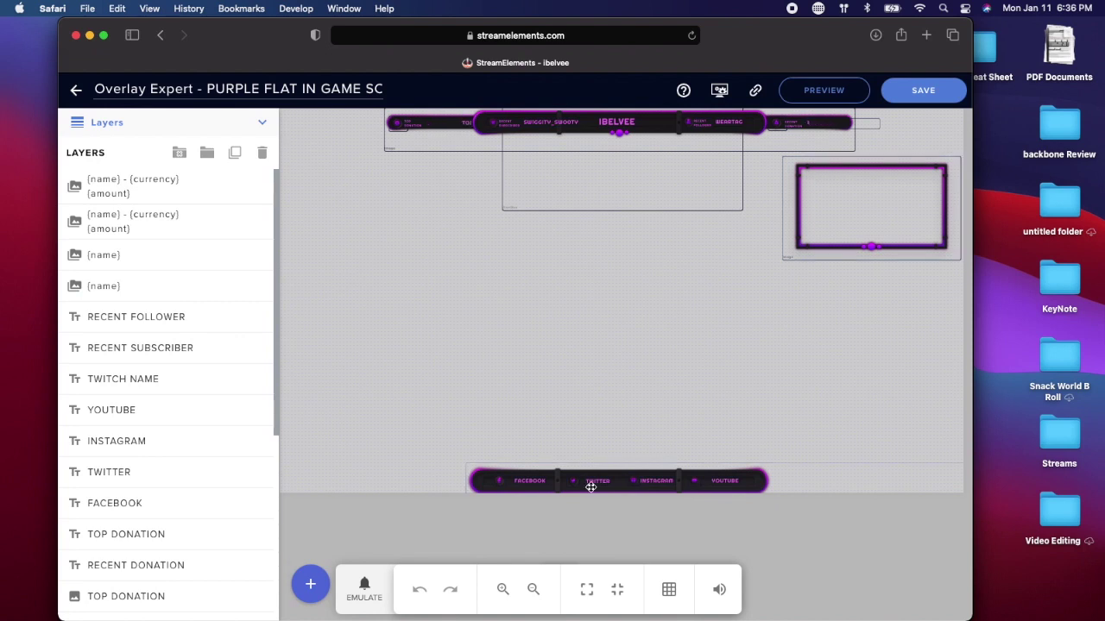
Delete the Facebook icon and FACEBOOK text layers from the bottom social bar
{"action": "left_click", "coordinate": [500, 482]}
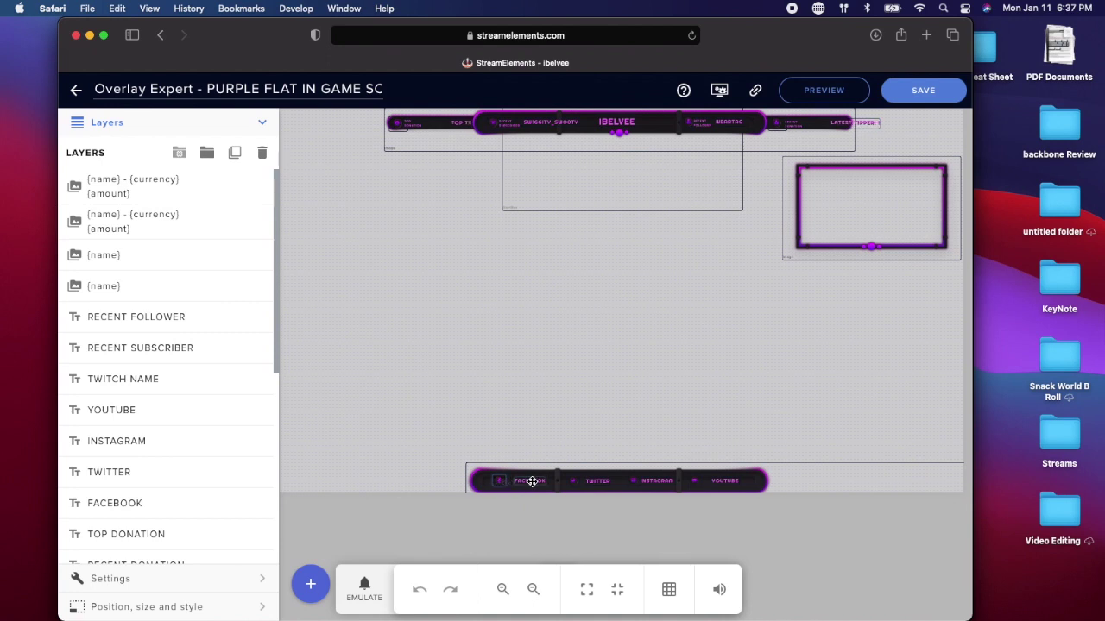
{"action": "left_click", "coordinate": [531, 482]}
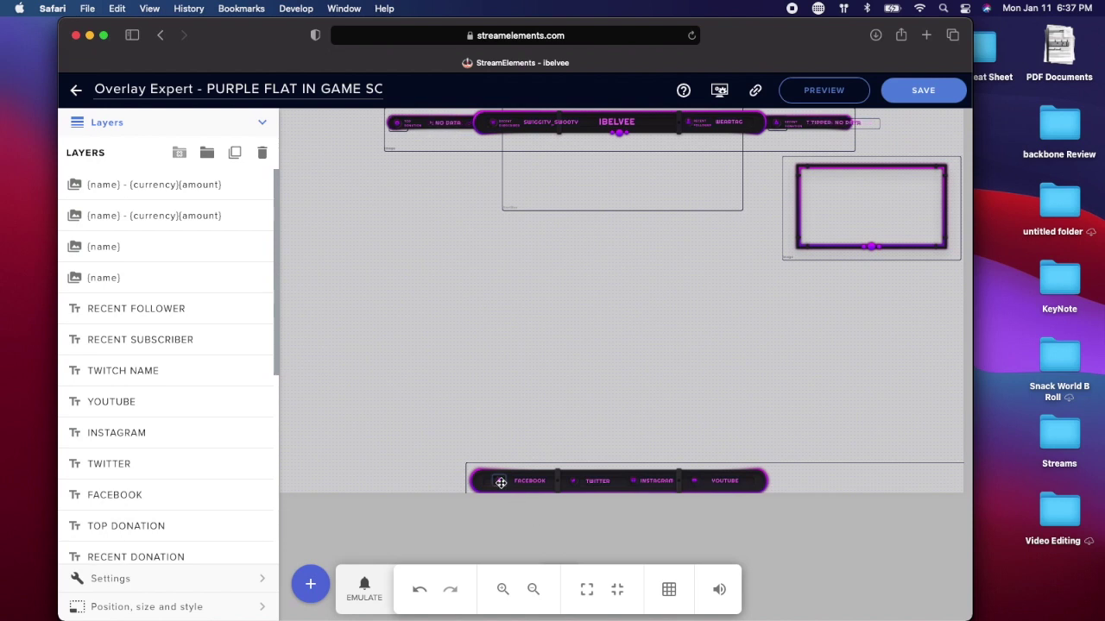
{"action": "left_click", "coordinate": [264, 154]}
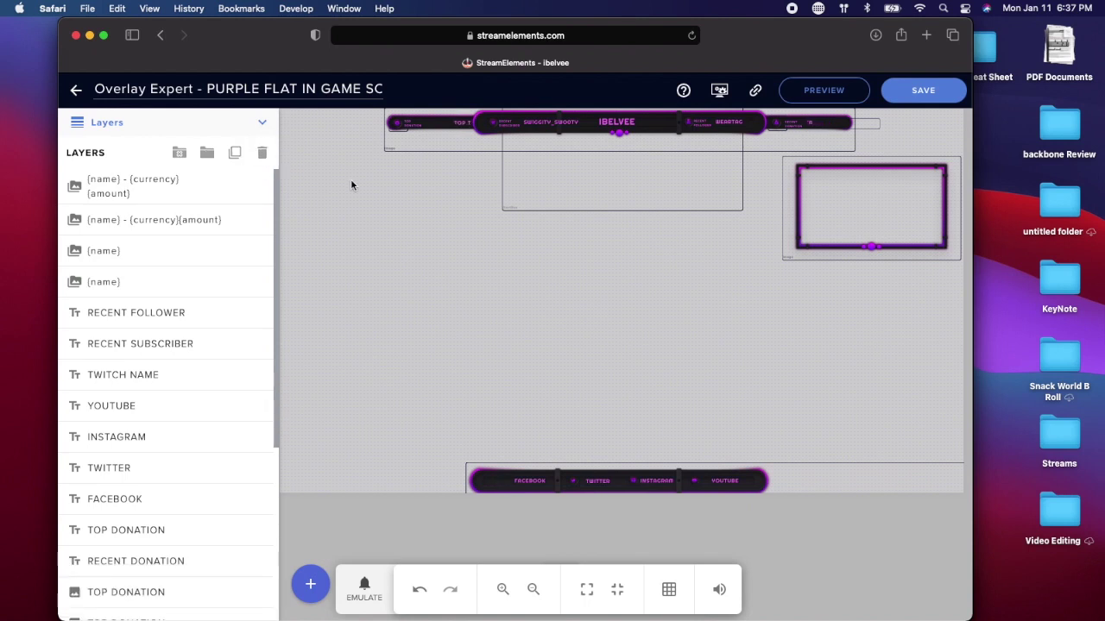
{"action": "left_click", "coordinate": [535, 483]}
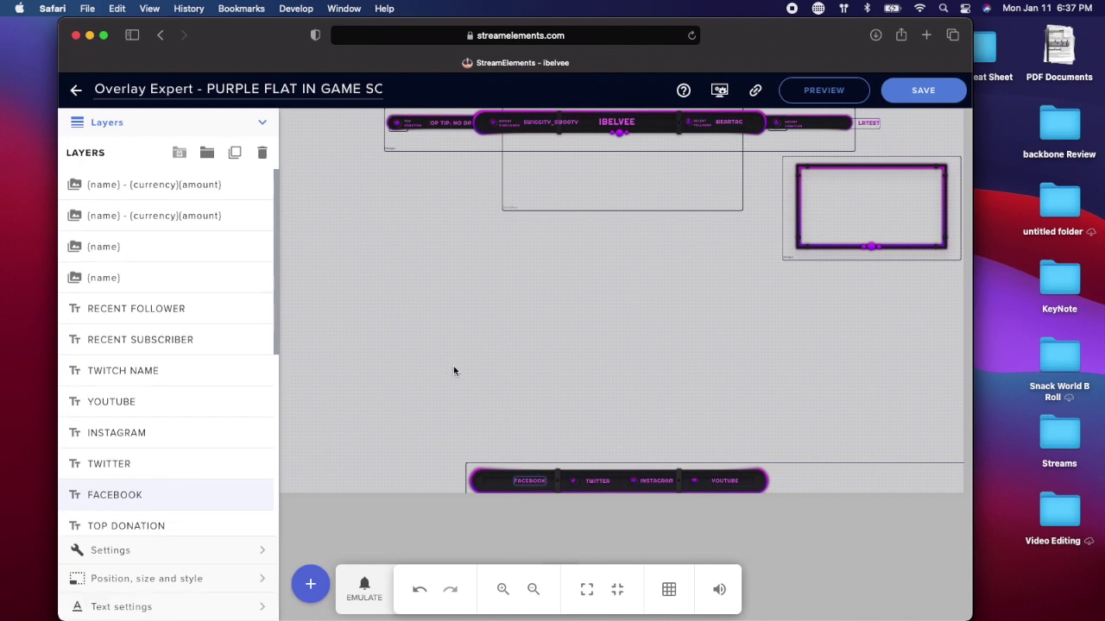
{"action": "left_click", "coordinate": [263, 159]}
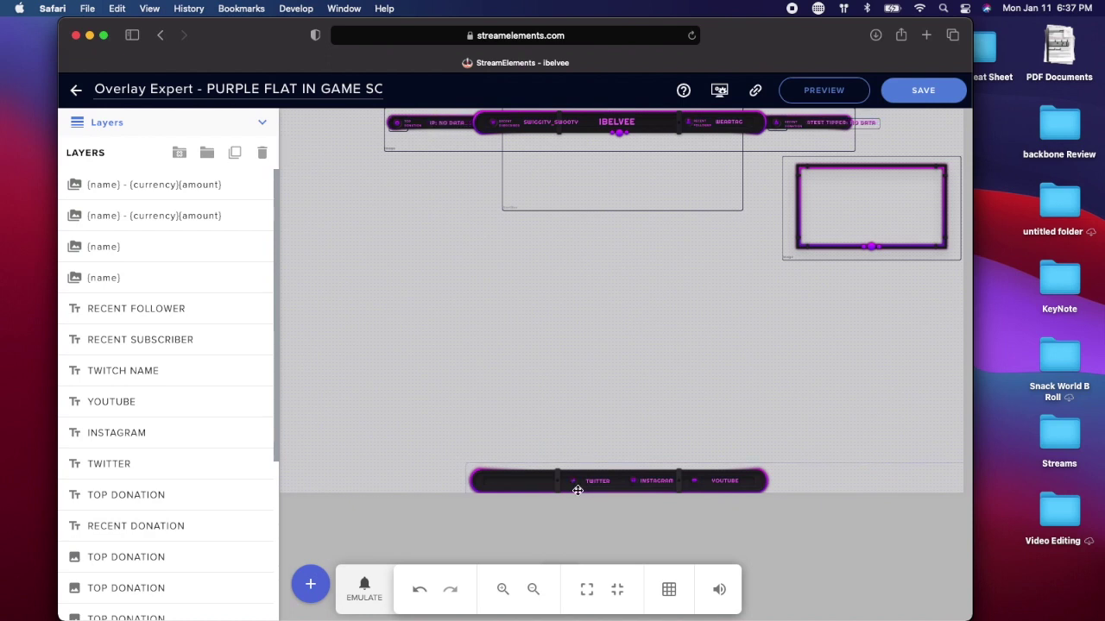
Move the TWITTER label into the bottom bar's empty left slot
{"action": "left_click", "coordinate": [590, 490]}
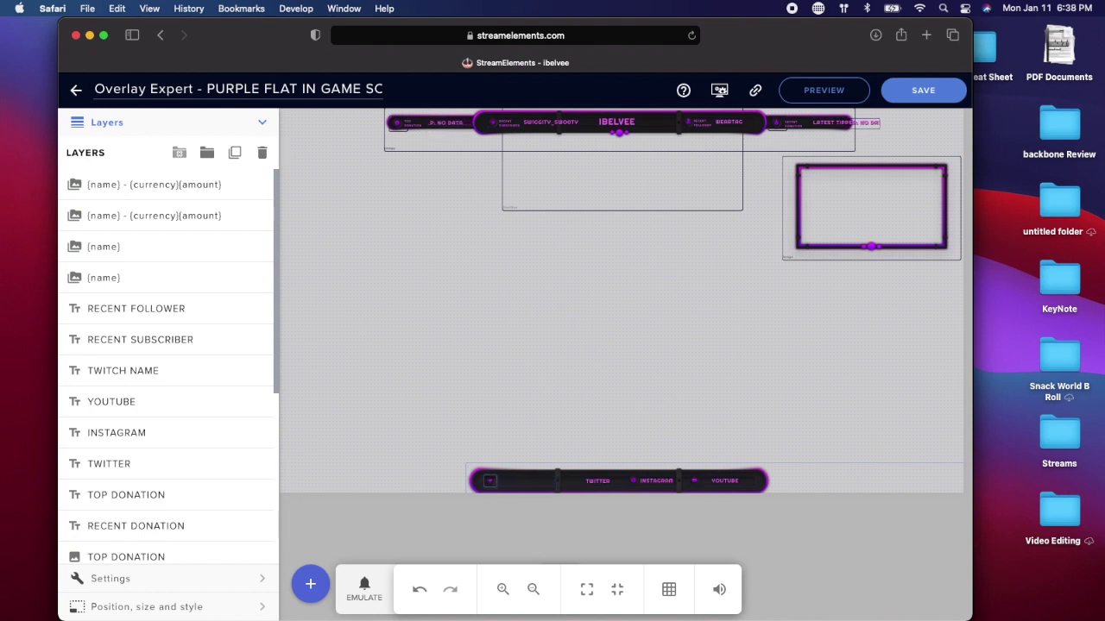
{"action": "left_click", "coordinate": [595, 480]}
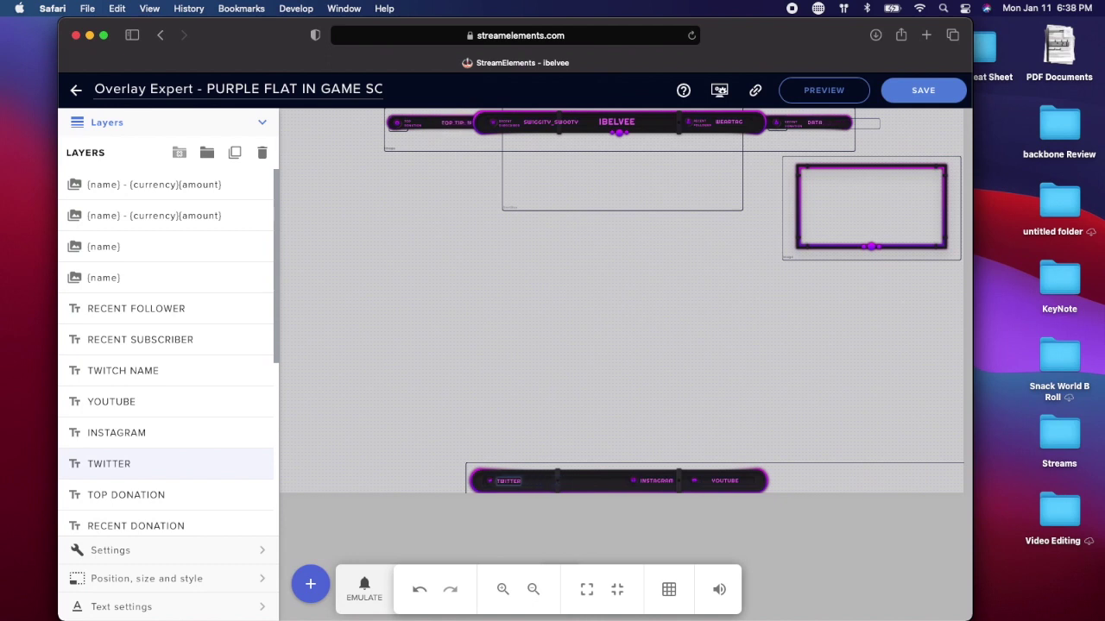
Place the INSTAGRAM label in the centre slot between TWITTER and YOUTUBE
{"action": "left_click", "coordinate": [634, 482]}
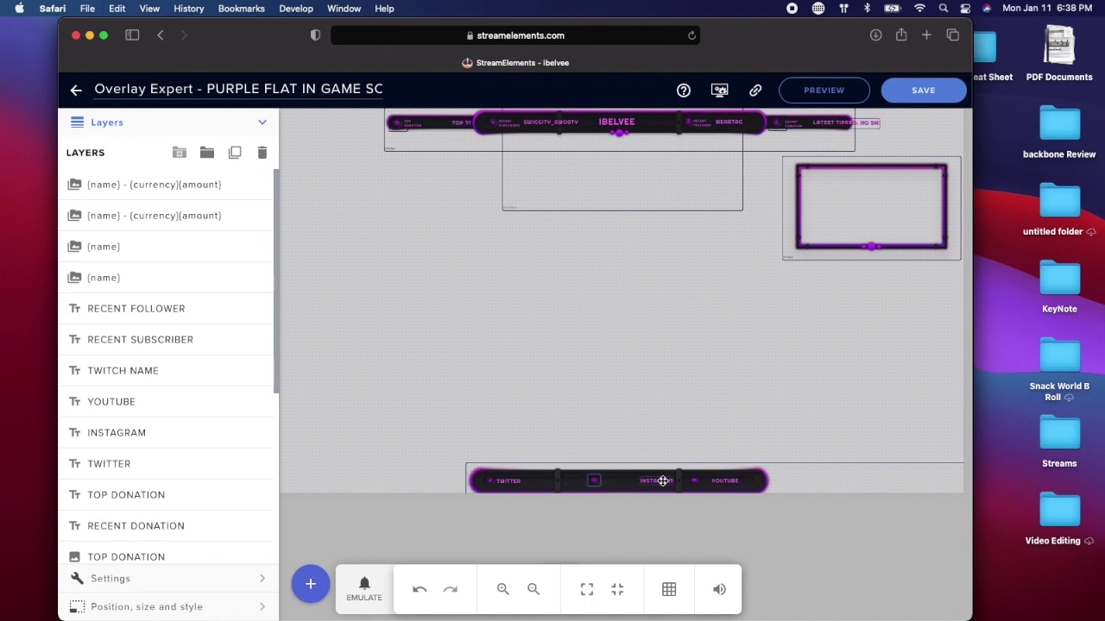
{"action": "left_click", "coordinate": [116, 432]}
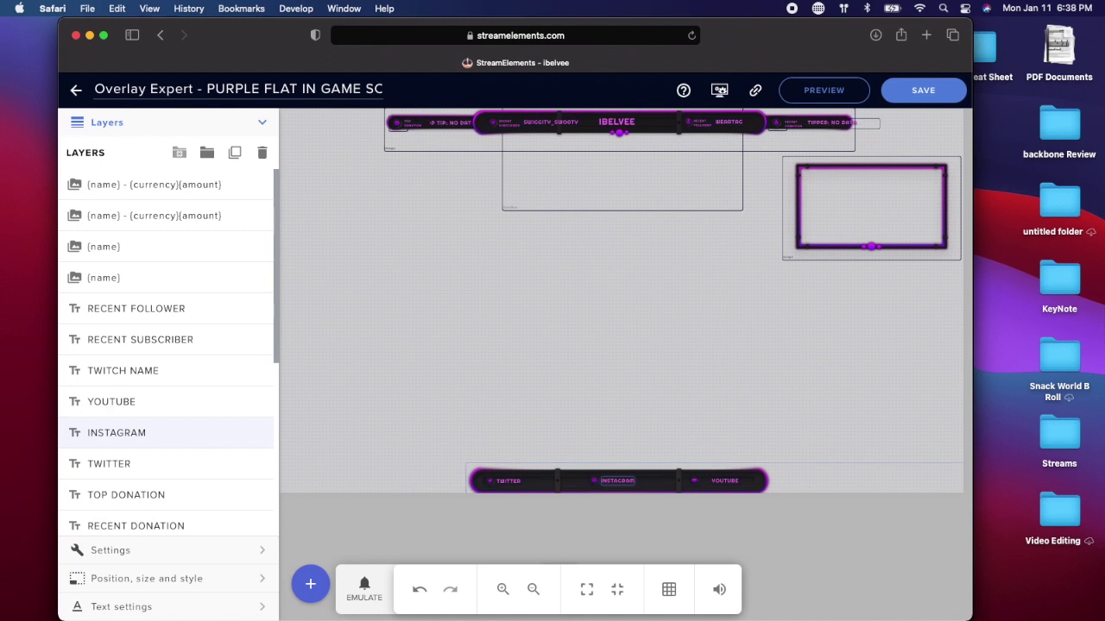
{"action": "left_click", "coordinate": [661, 407]}
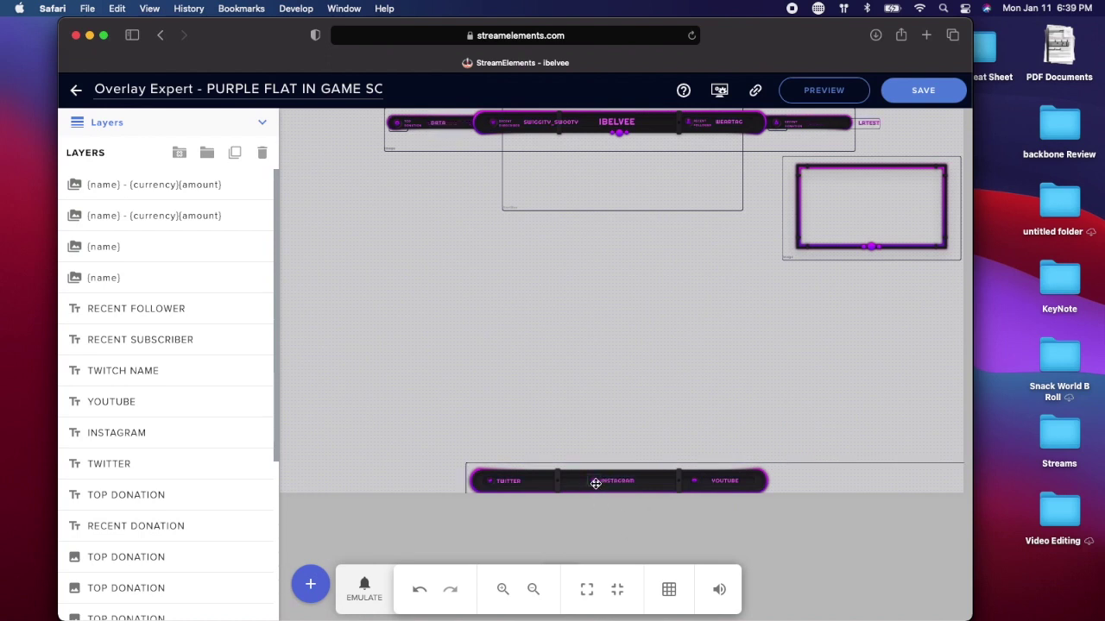
Replace the TWITTER label's message text with the streamer's channel handle
{"action": "left_click", "coordinate": [514, 481]}
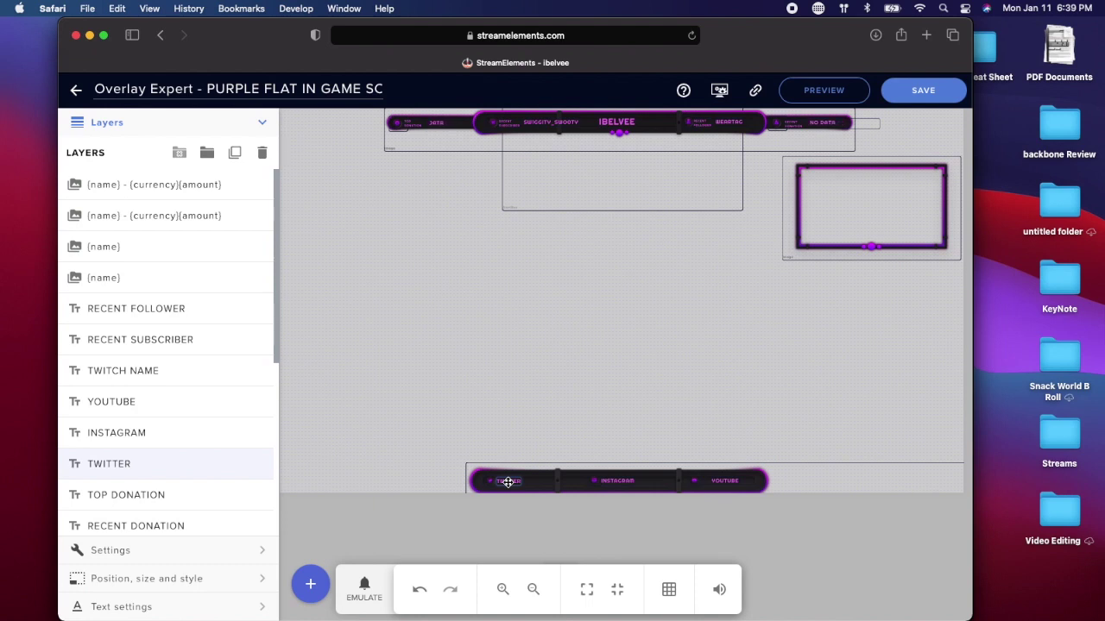
{"action": "left_click", "coordinate": [123, 552]}
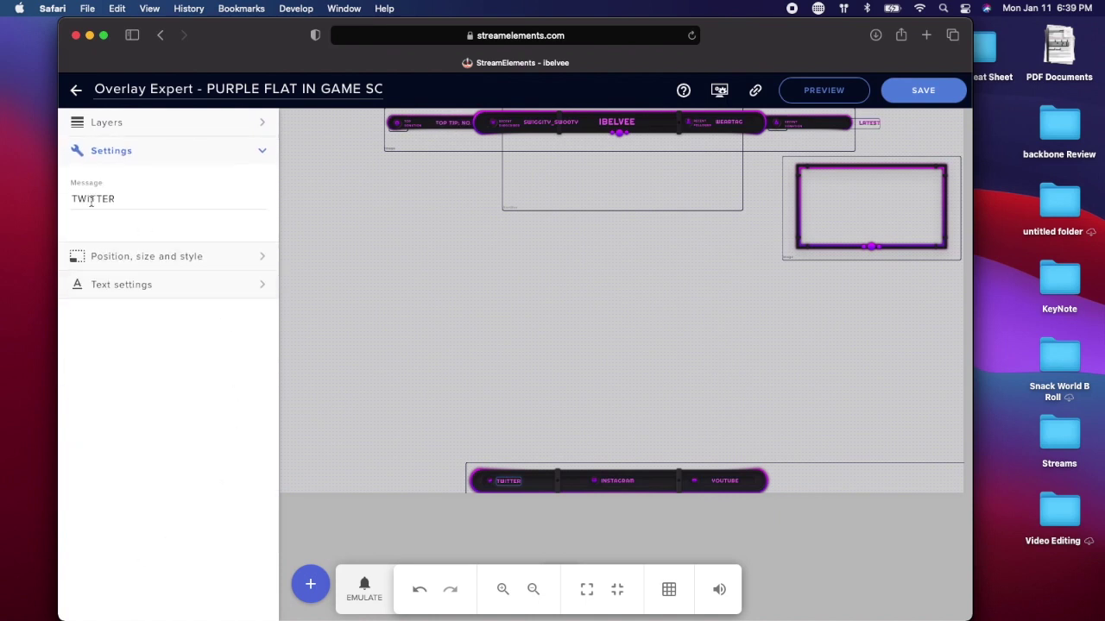
{"action": "left_click_drag", "start_coordinate": [127, 197], "coordinate": [88, 199]}
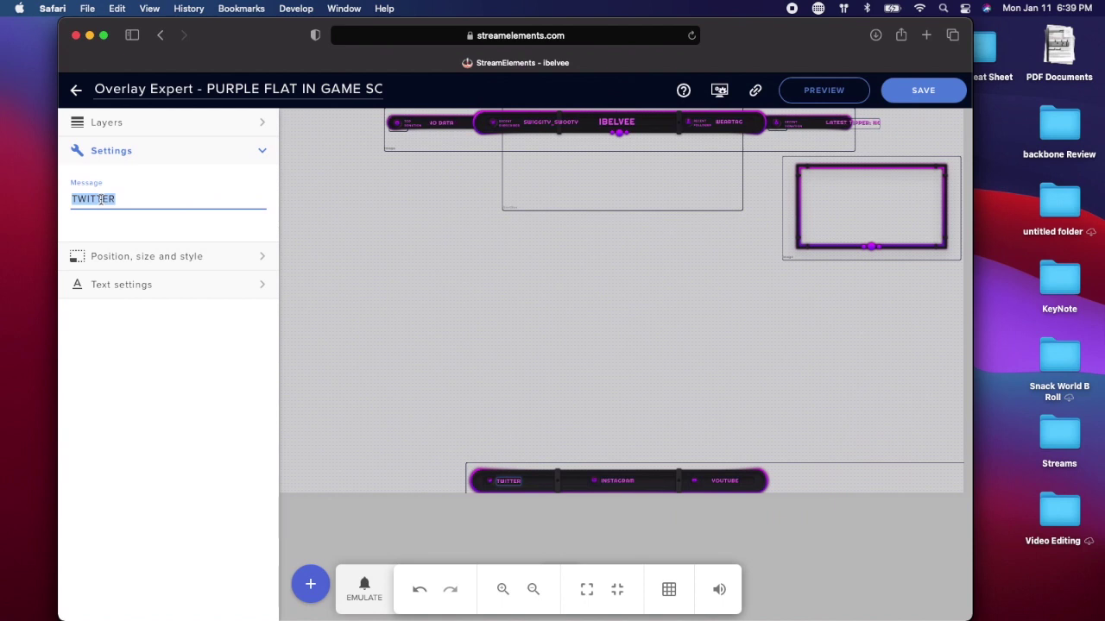
{"action": "type", "text": "iBelvee"}
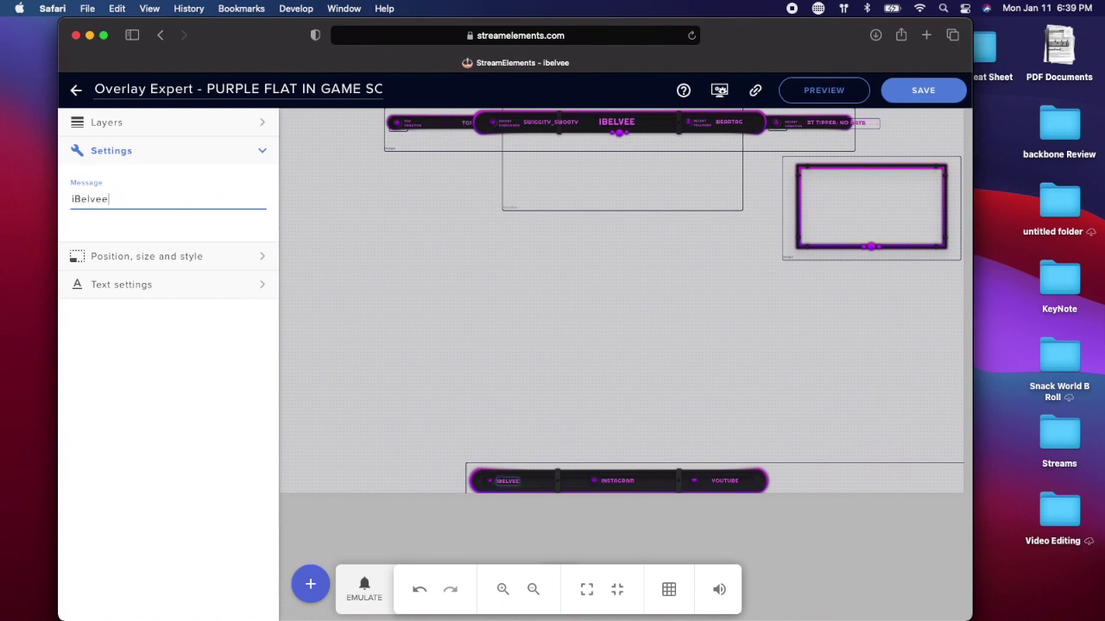
{"action": "left_click", "coordinate": [399, 254]}
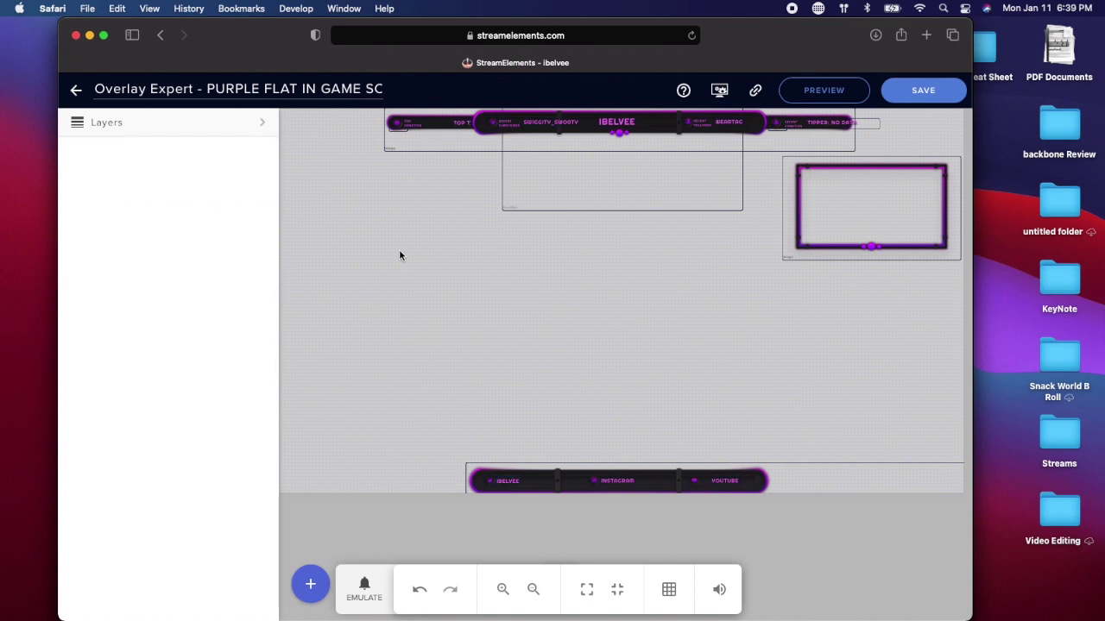
Select the YOUTUBE label and highlight its entire message text in Settings
{"action": "left_click", "coordinate": [726, 484]}
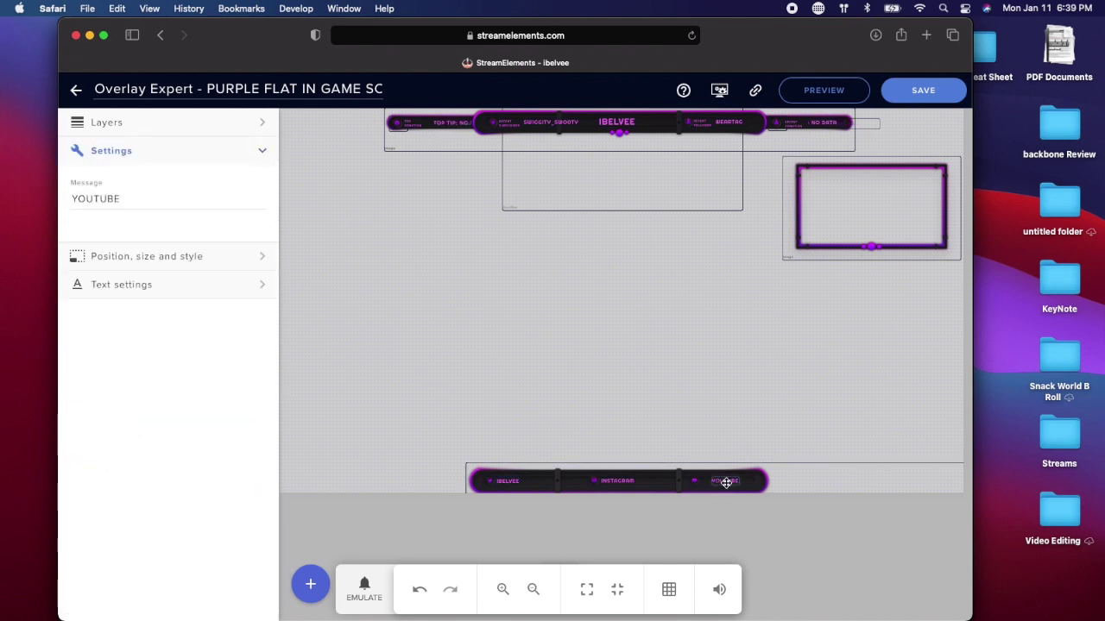
{"action": "left_click", "coordinate": [246, 158]}
{"action": "left_click", "coordinate": [260, 153]}
{"action": "left_click", "coordinate": [261, 123]}
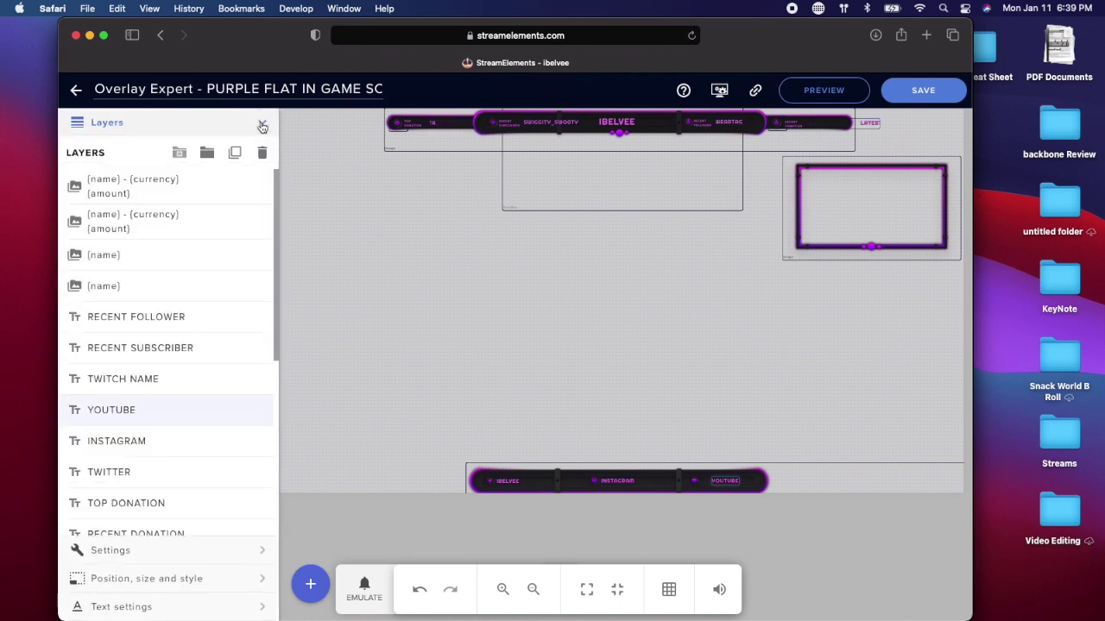
{"action": "left_click", "coordinate": [262, 126]}
{"action": "left_click", "coordinate": [214, 150]}
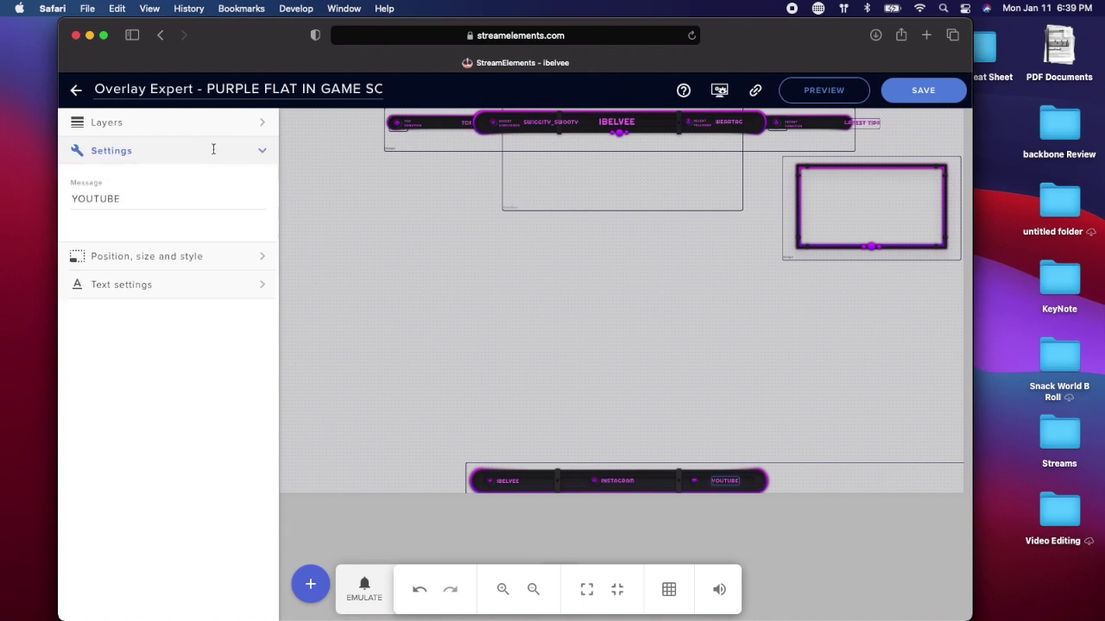
{"action": "left_click", "coordinate": [152, 199]}
{"action": "left_click_drag", "start_coordinate": [123, 199], "coordinate": [69, 199]}
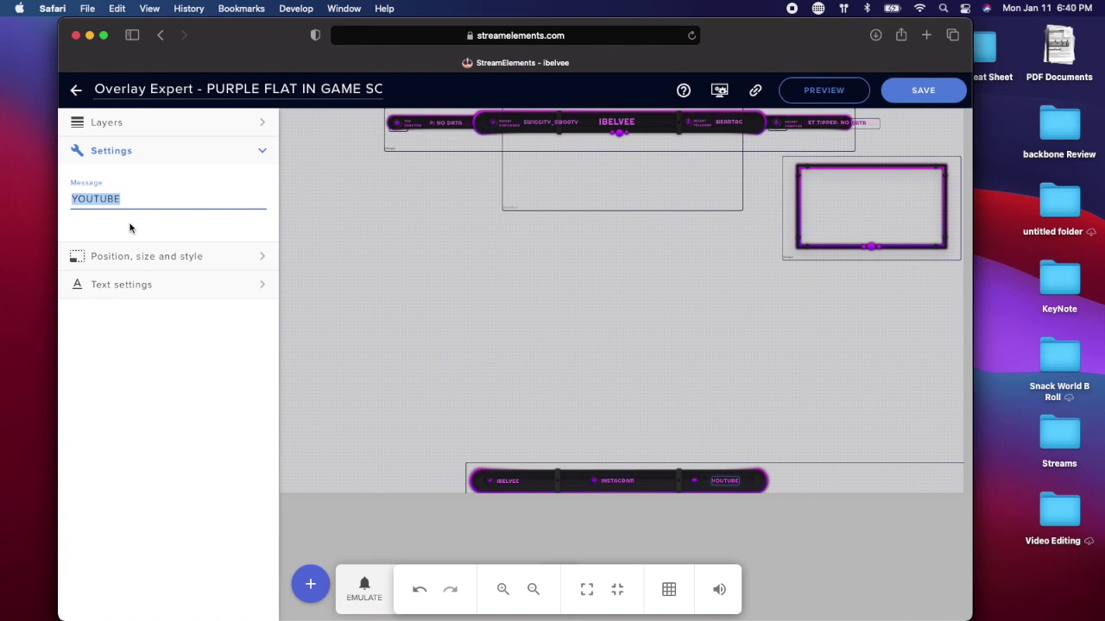
Change the bottom bar's left label message from the channel name back to TWITTER
{"action": "left_click", "coordinate": [263, 151]}
{"action": "left_click", "coordinate": [264, 126]}
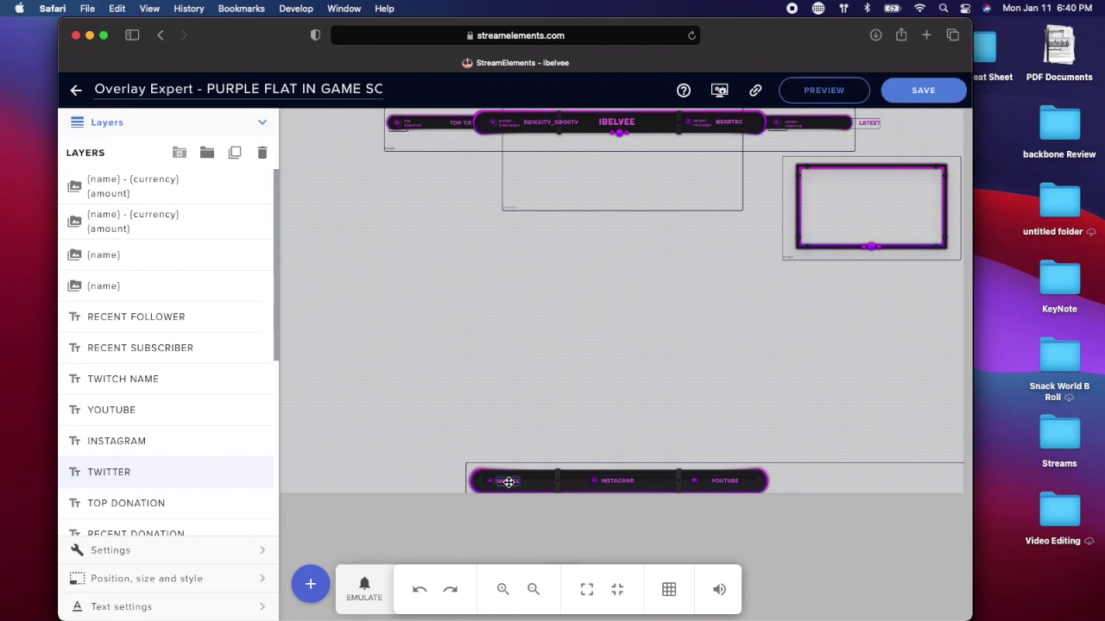
{"action": "left_click", "coordinate": [117, 555]}
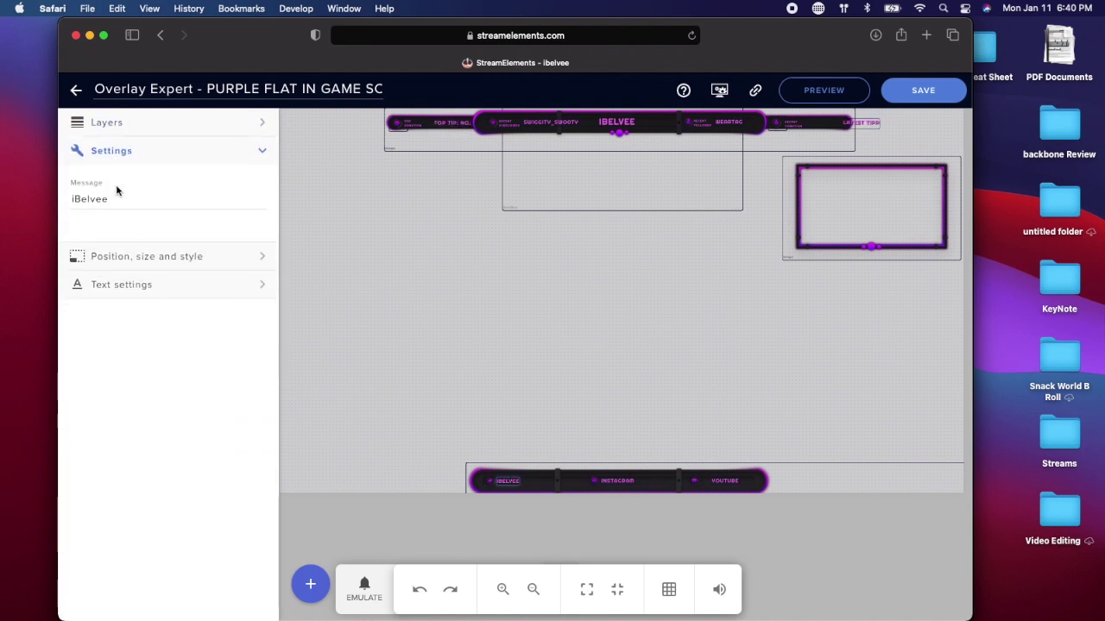
{"action": "double_click", "coordinate": [95, 198]}
{"action": "type", "text": "T"}
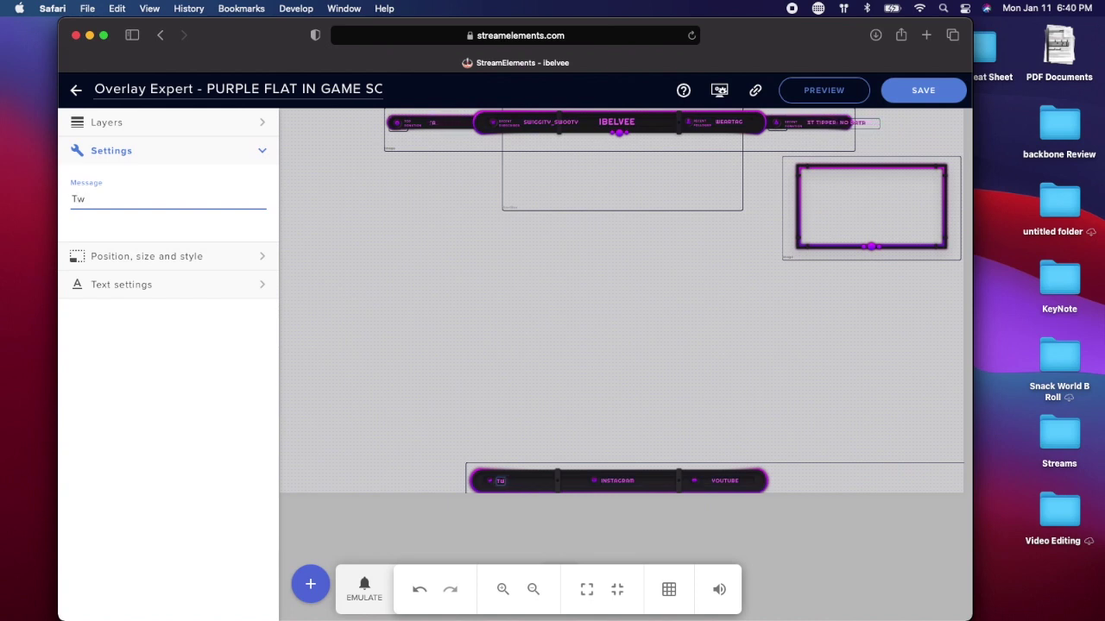
{"action": "type", "text": "WITTEE"}
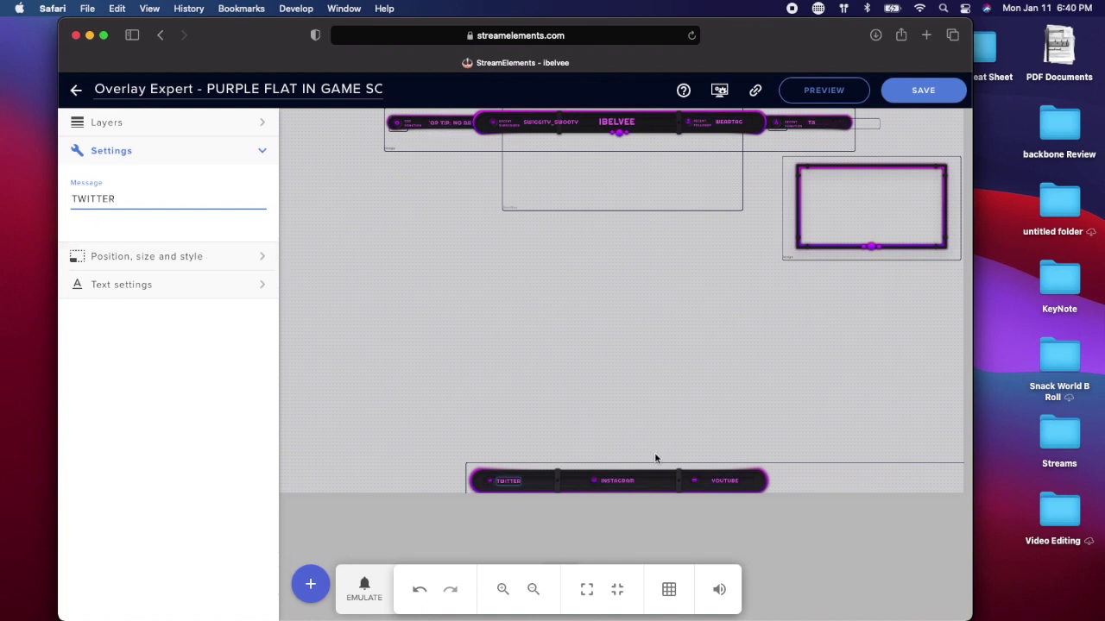
{"action": "left_click", "coordinate": [620, 479]}
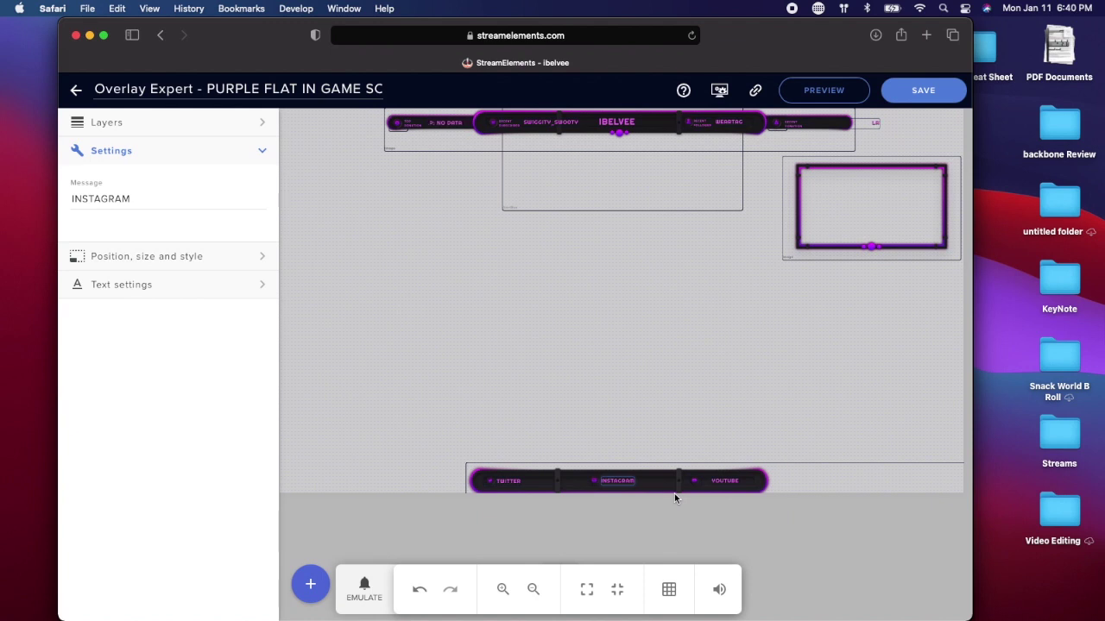
Replace the middle label's INSTAGRAM message with the streamer's channel username
{"action": "left_click_drag", "start_coordinate": [140, 198], "coordinate": [59, 196]}
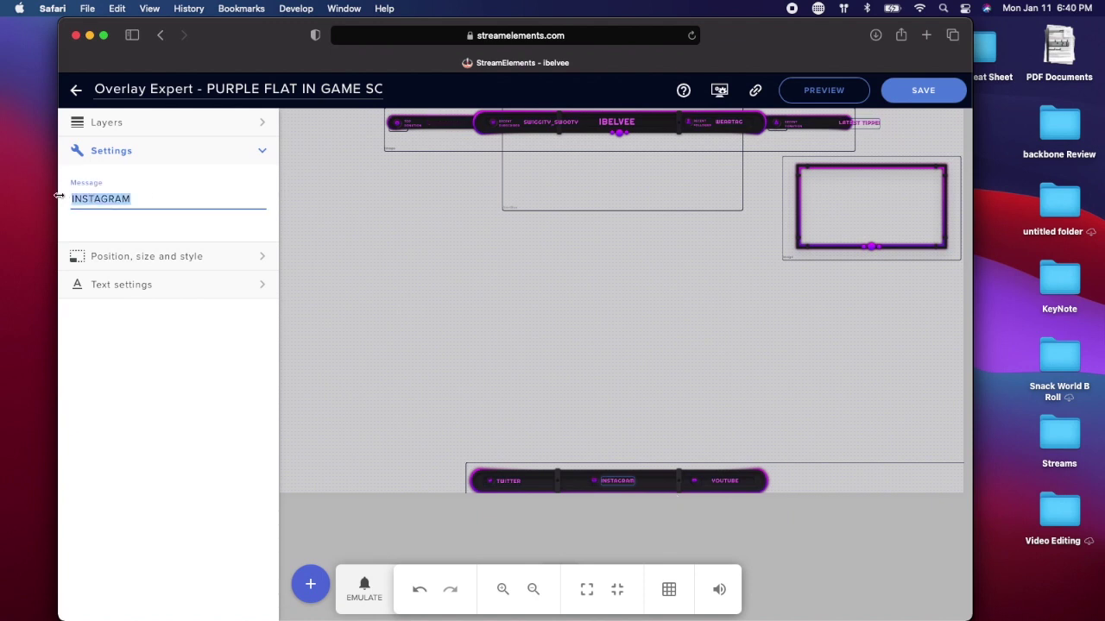
{"action": "type", "text": "IBelvve"}
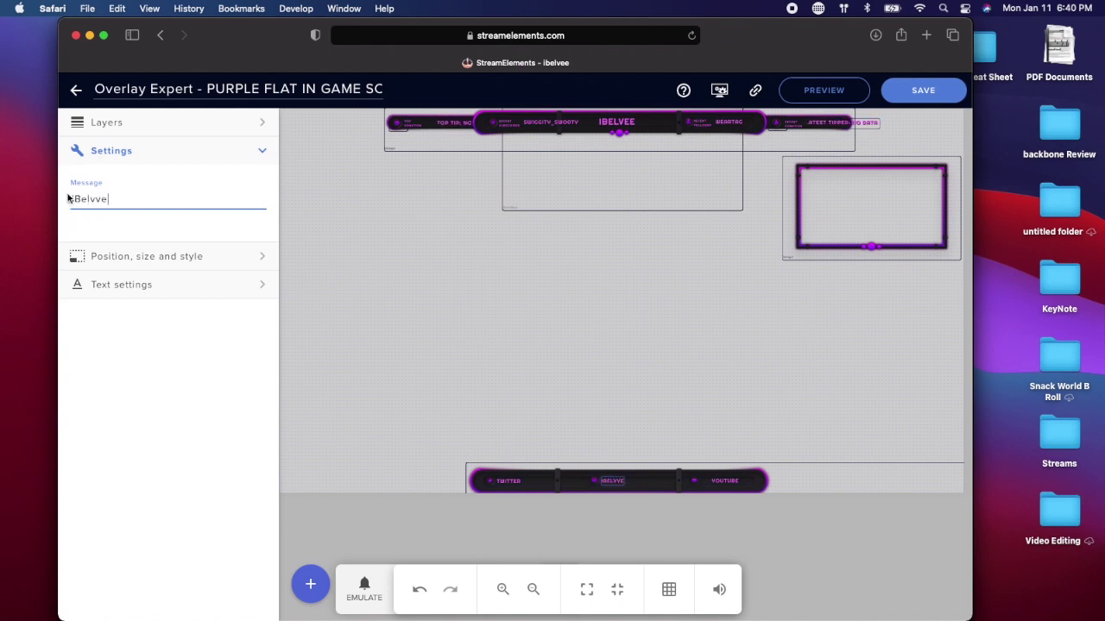
{"action": "left_click", "coordinate": [594, 483]}
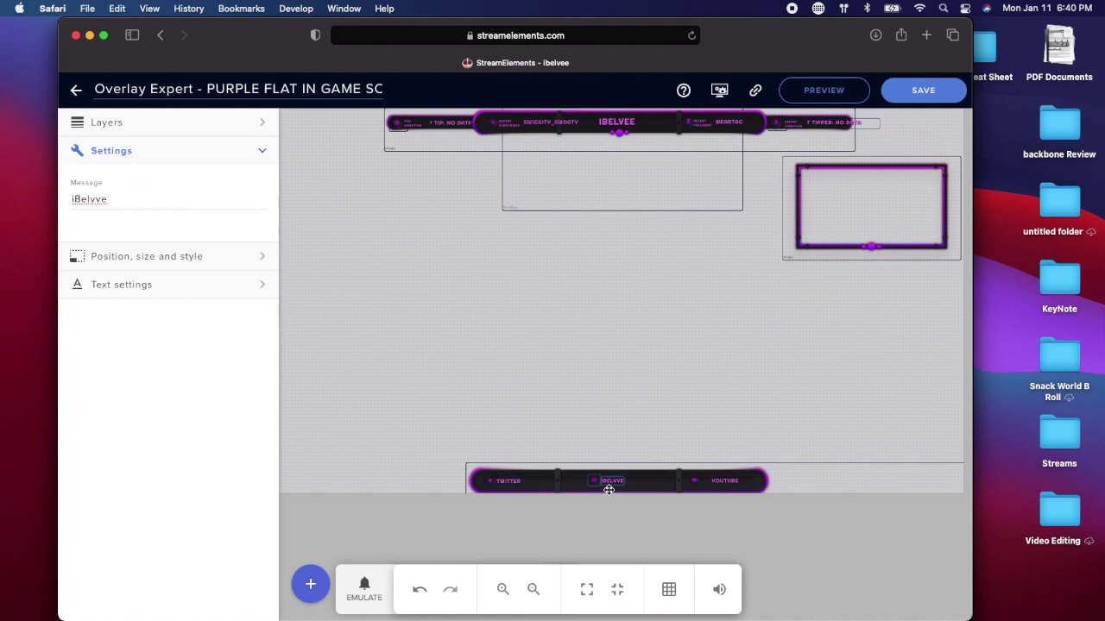
{"action": "left_click", "coordinate": [261, 150]}
{"action": "left_click", "coordinate": [264, 126]}
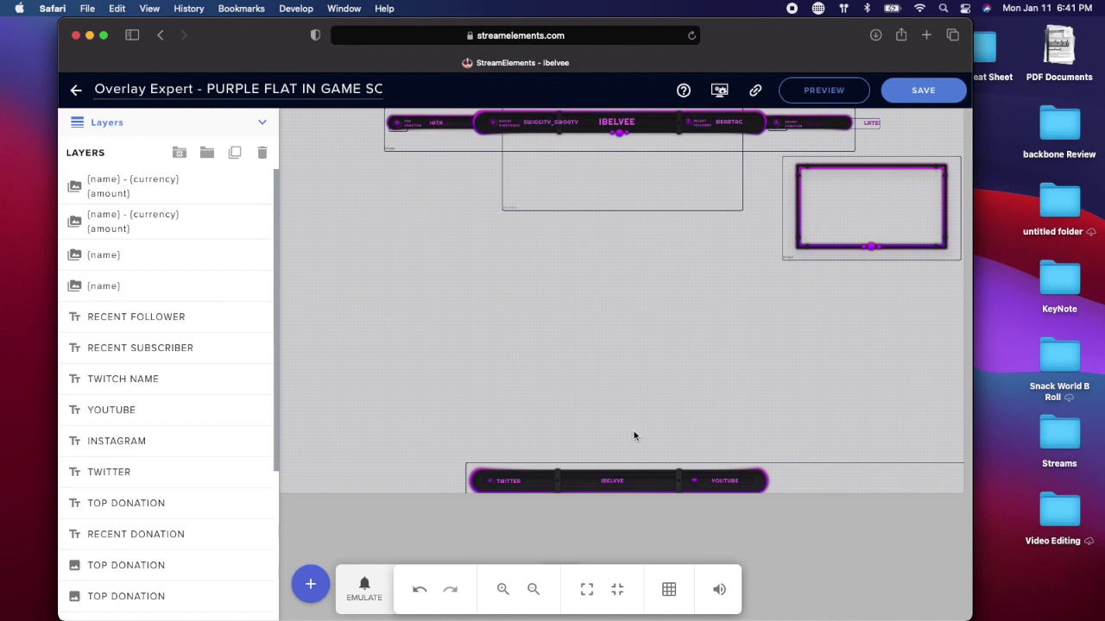
Move the right-hand webcam frame slightly lower, save the overlay, and copy its link
{"action": "left_click", "coordinate": [838, 240]}
{"action": "left_click_drag", "start_coordinate": [838, 240], "coordinate": [843, 266]}
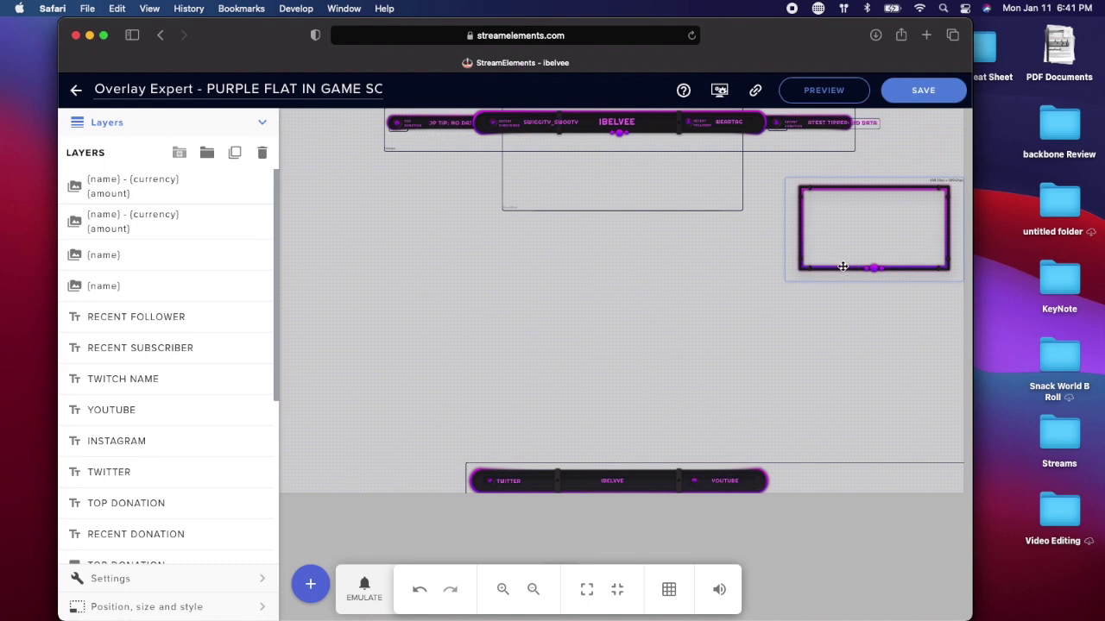
{"action": "key", "text": "Down"}
{"action": "key", "text": "Down"}
{"action": "key", "text": "Down"}
{"action": "key", "text": "Down"}
{"action": "key", "text": "Down"}
{"action": "key", "text": "Down"}
{"action": "key", "text": "Down"}
{"action": "key", "text": "Down"}
{"action": "key", "text": "Down"}
{"action": "key", "text": "Down"}
{"action": "key", "text": "Down"}
{"action": "key", "text": "Down"}
{"action": "key", "text": "Down"}
{"action": "key", "text": "Down"}
{"action": "key", "text": "Down"}
{"action": "key", "text": "Down"}
{"action": "key", "text": "Down"}
{"action": "key", "text": "Down"}
{"action": "key", "text": "Down"}
{"action": "key", "text": "Down"}
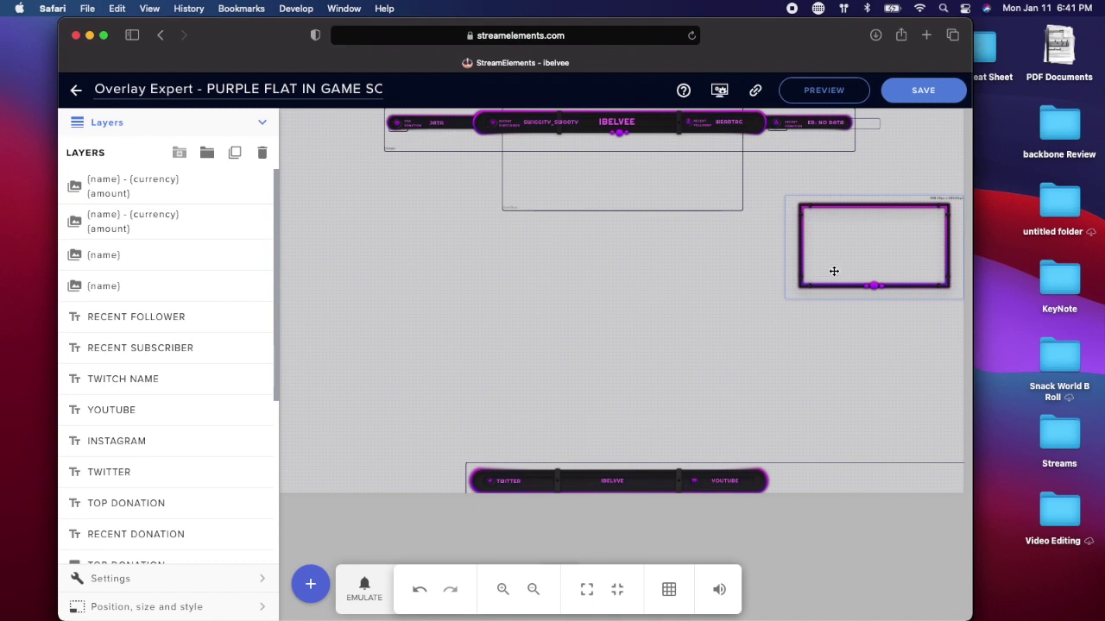
{"action": "key", "text": "Escape"}
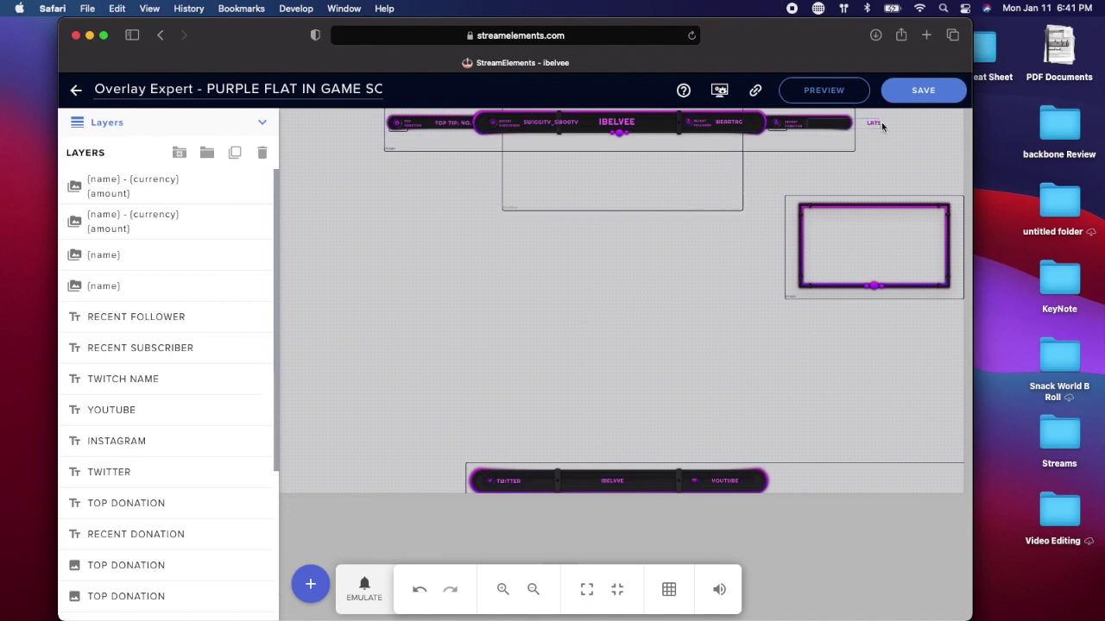
{"action": "left_click", "coordinate": [918, 96]}
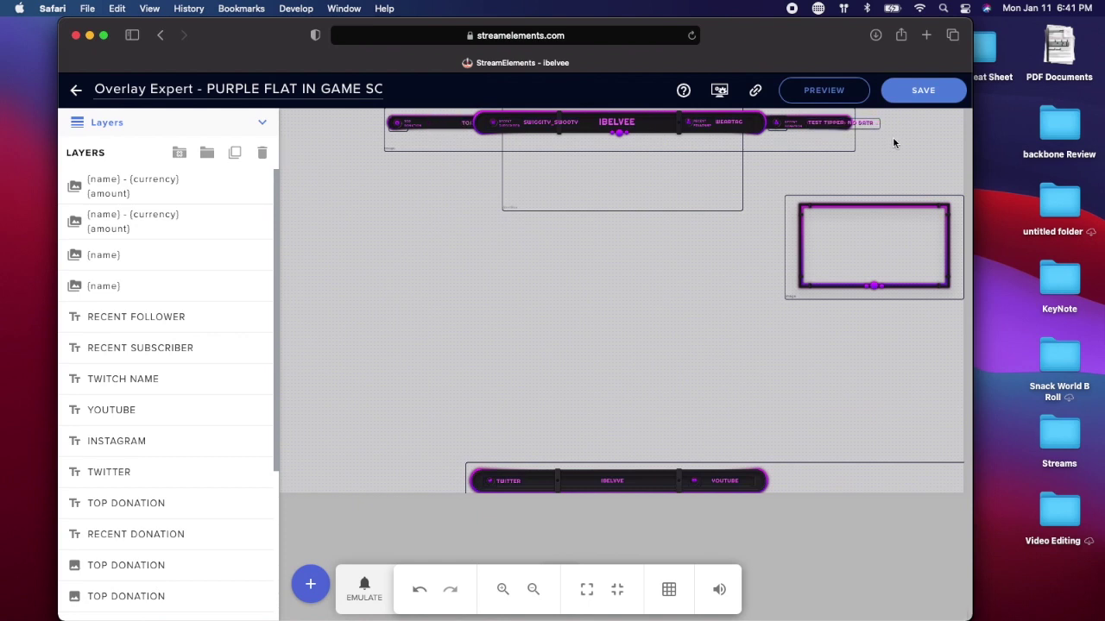
{"action": "left_click", "coordinate": [755, 93]}
Switch to Game Capture HD, shift its window right, and bring up the add-overlay menu in scene editing
{"action": "key", "text": "super+Tab"}
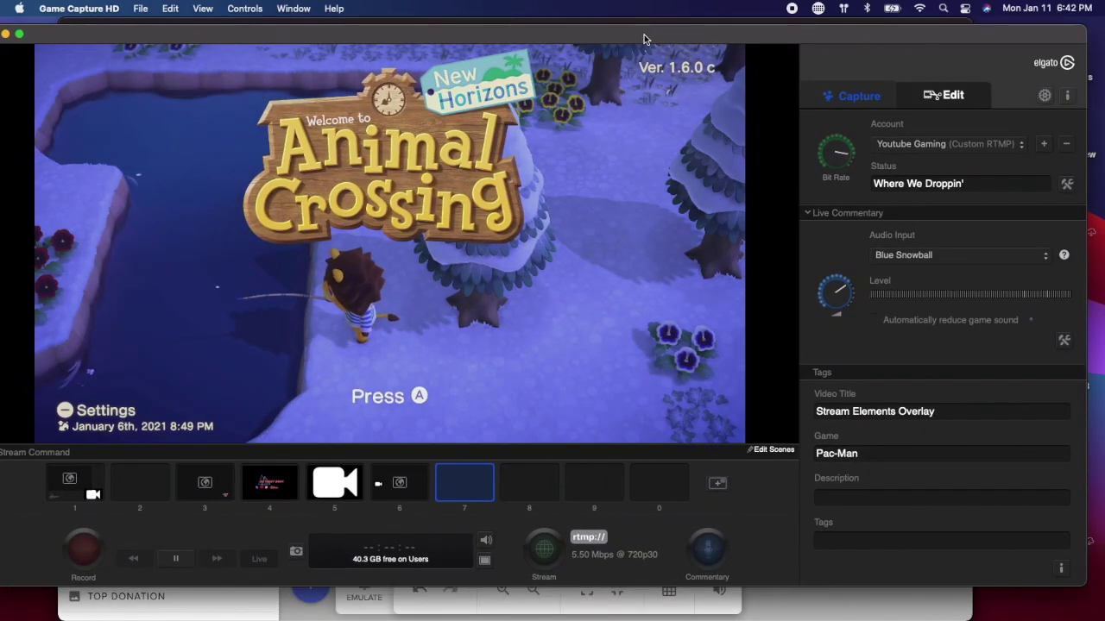
{"action": "left_click_drag", "start_coordinate": [649, 38], "coordinate": [671, 35]}
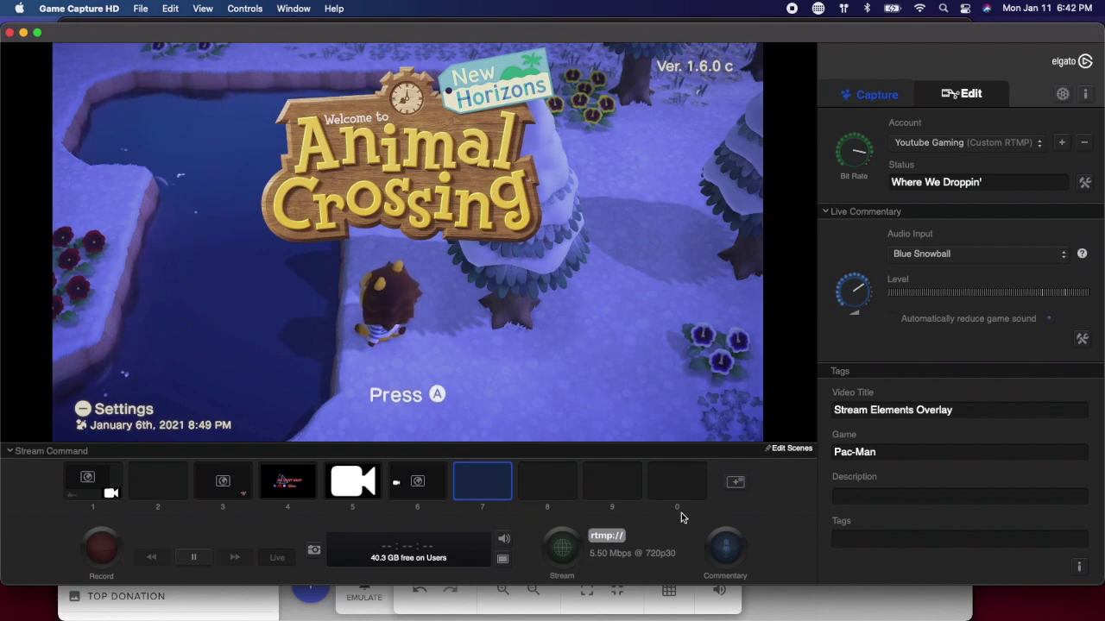
{"action": "left_click", "coordinate": [785, 449]}
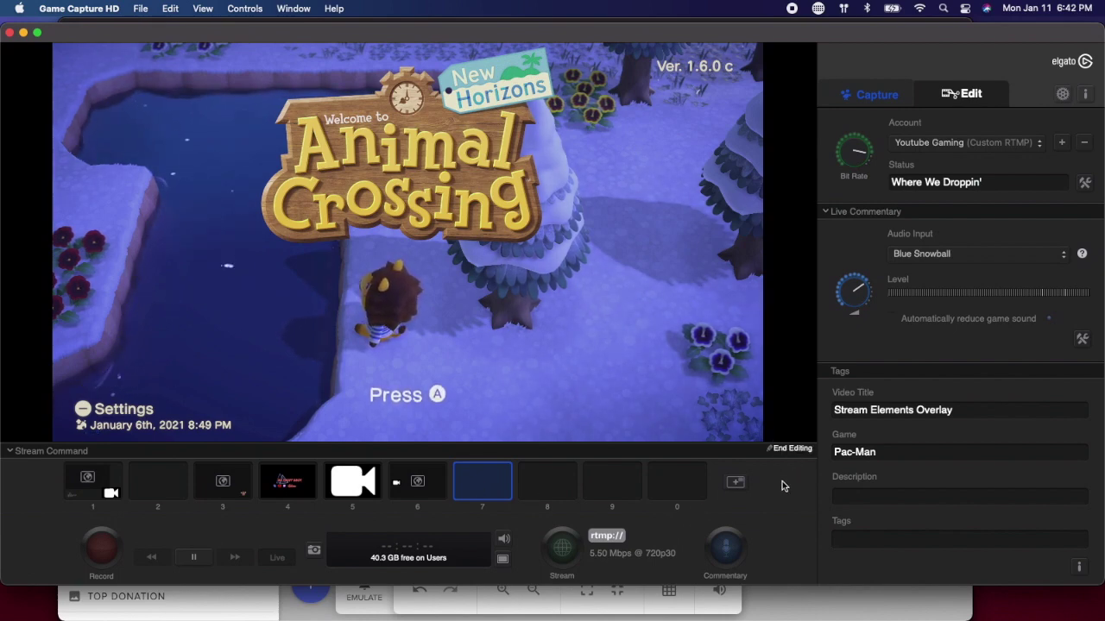
{"action": "left_click", "coordinate": [737, 487]}
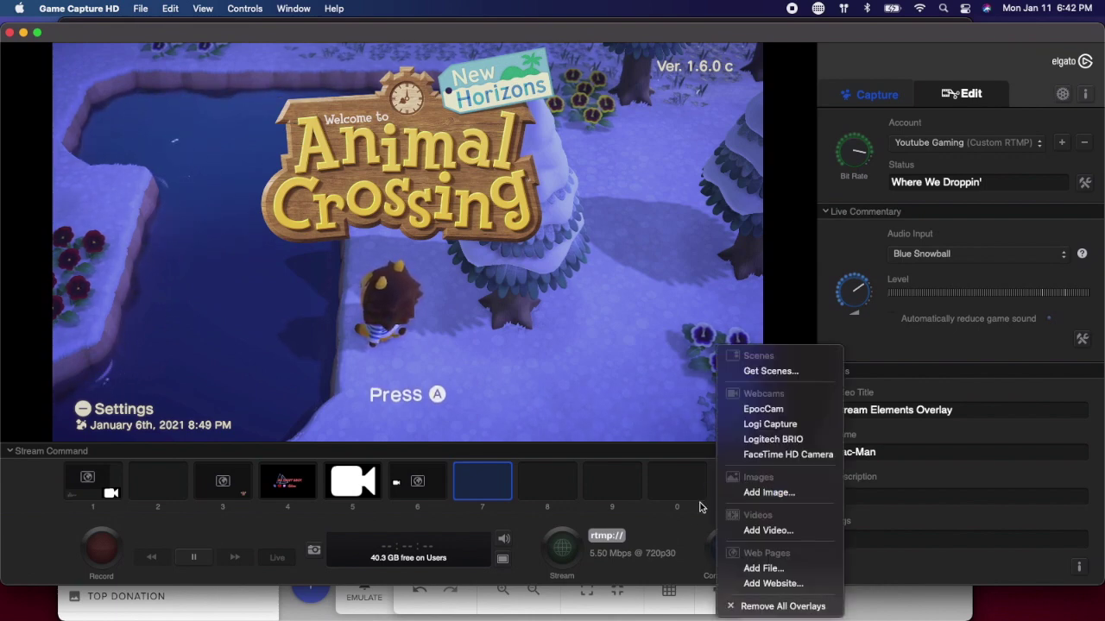
Choose Add Website from the overlay choices for slot 0
{"action": "left_click", "coordinate": [735, 485]}
{"action": "left_click", "coordinate": [736, 486]}
{"action": "left_click", "coordinate": [723, 505]}
{"action": "left_click", "coordinate": [735, 486]}
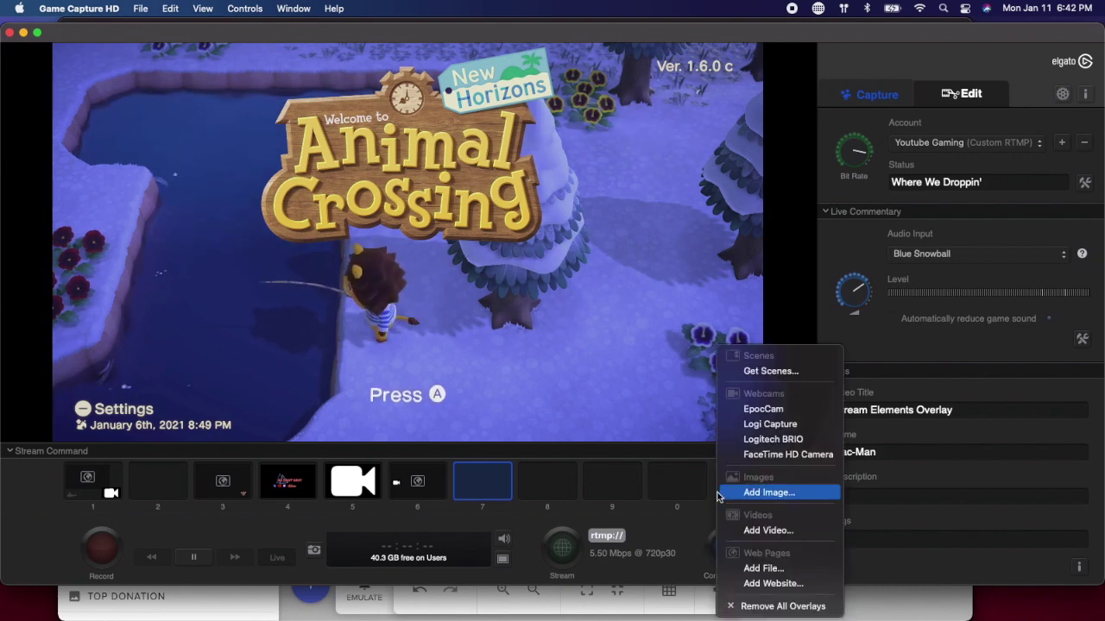
{"action": "left_click", "coordinate": [763, 584]}
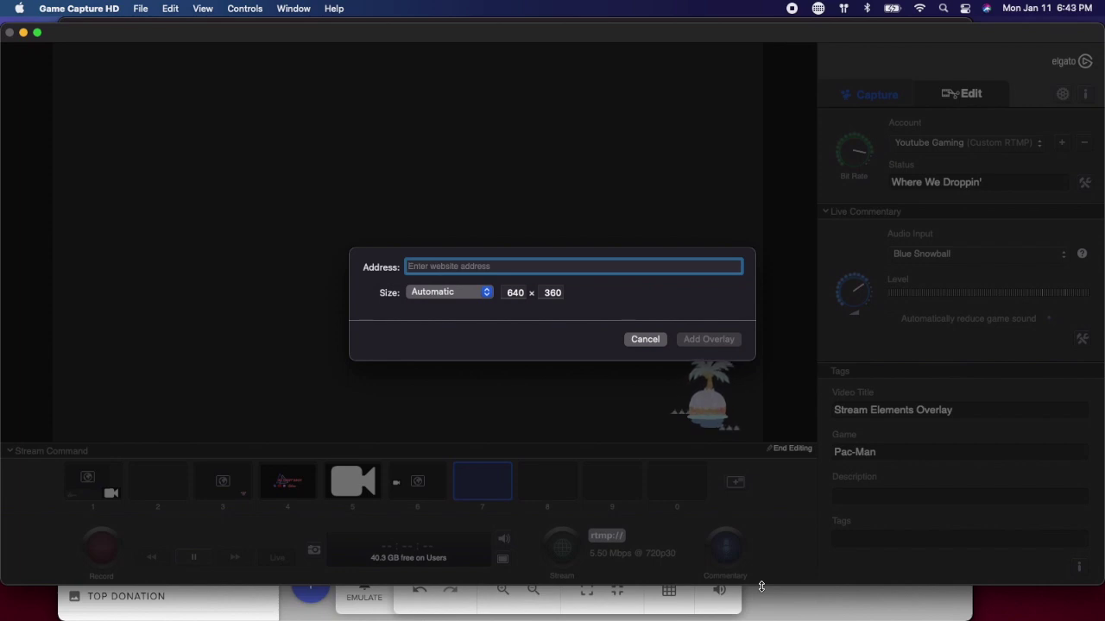
Paste the copied overlay link as the address, set size 1920×1080, and add the overlay
{"action": "right_click", "coordinate": [469, 267]}
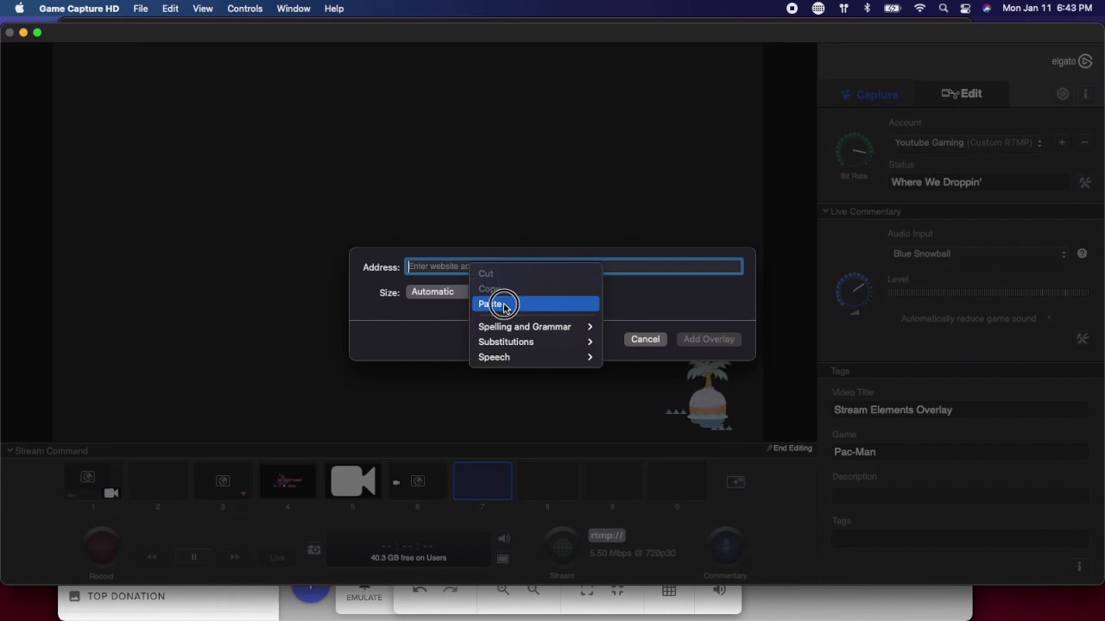
{"action": "left_click", "coordinate": [528, 305]}
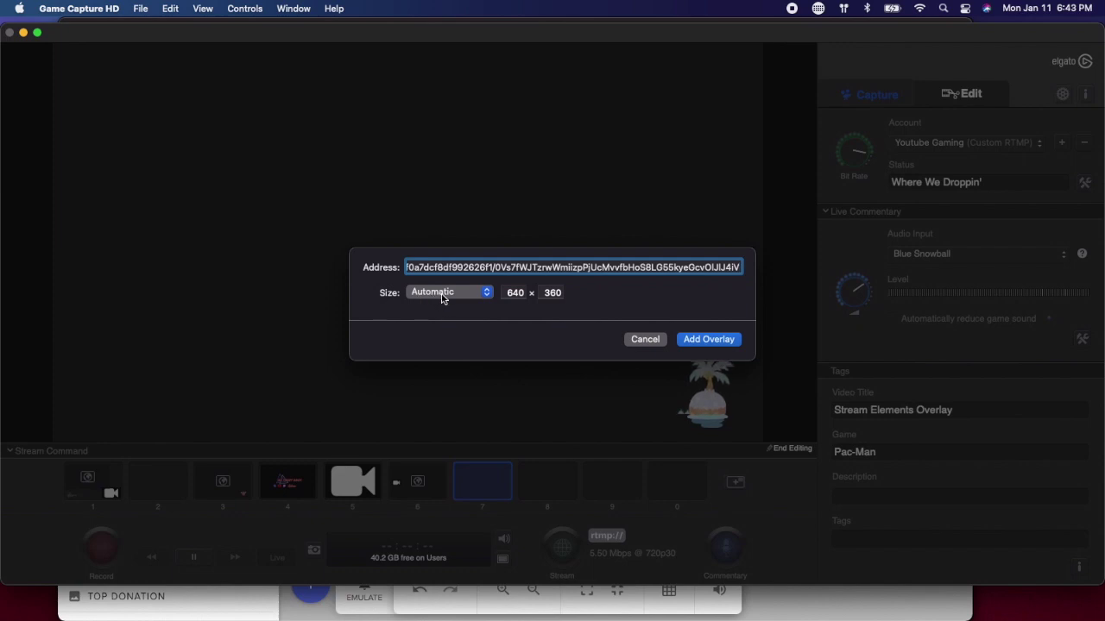
{"action": "left_click", "coordinate": [443, 293]}
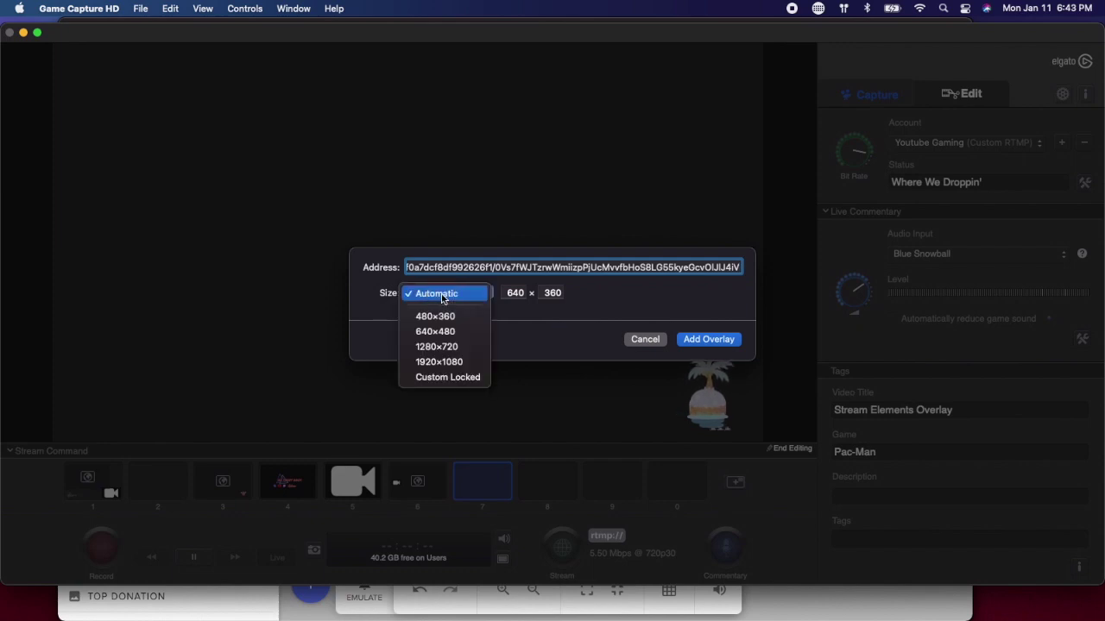
{"action": "left_click", "coordinate": [452, 367]}
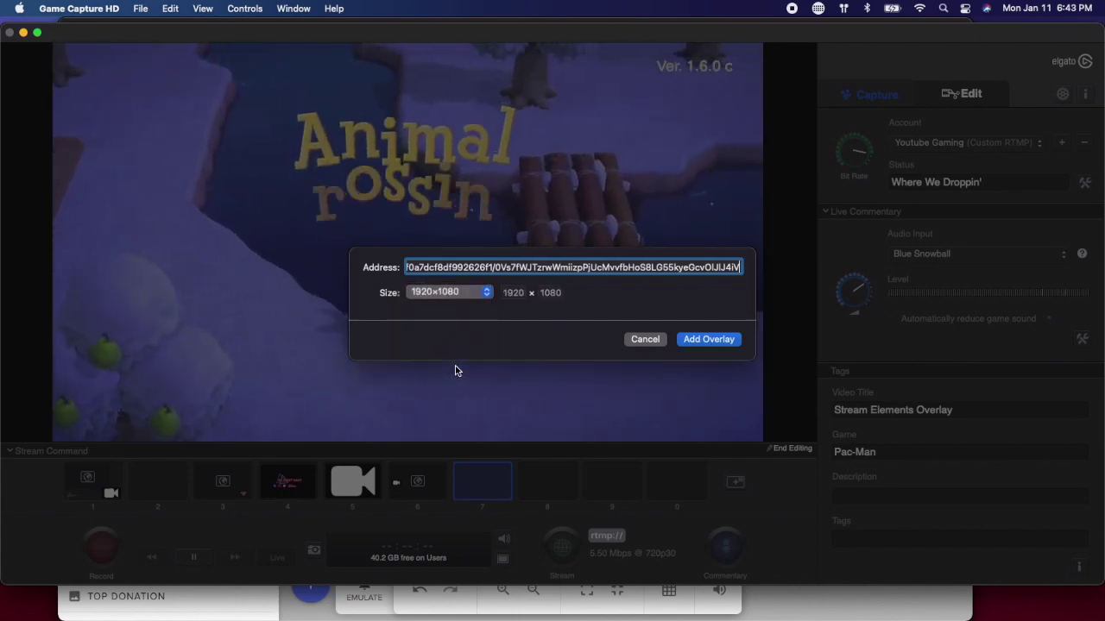
{"action": "left_click", "coordinate": [706, 340]}
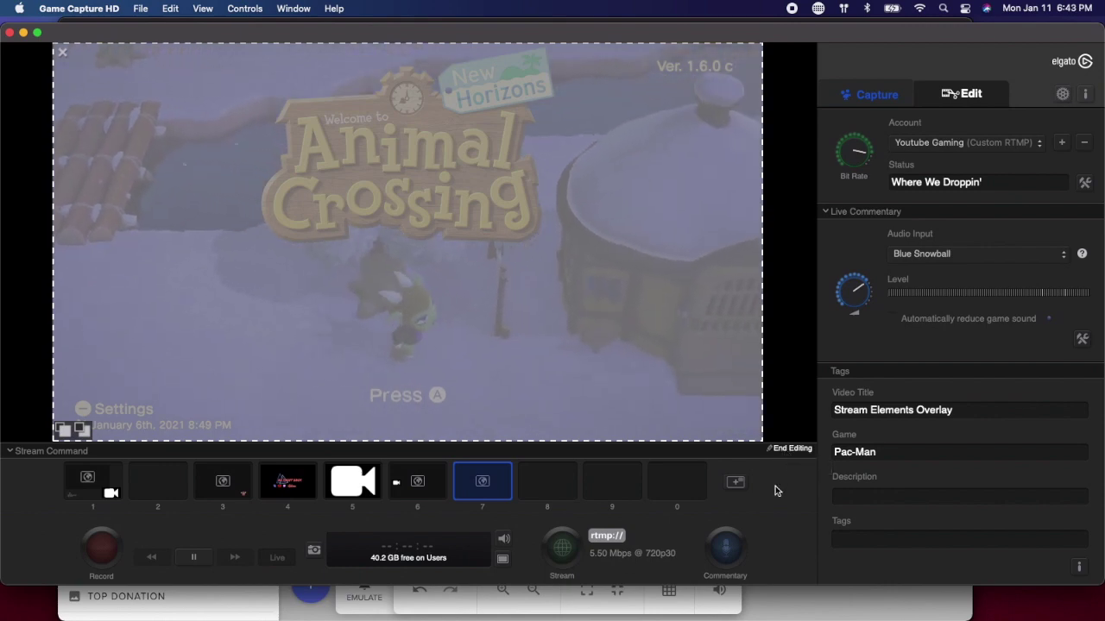
End scene editing to preview the purple overlay over the game feed
{"action": "left_click", "coordinate": [775, 486]}
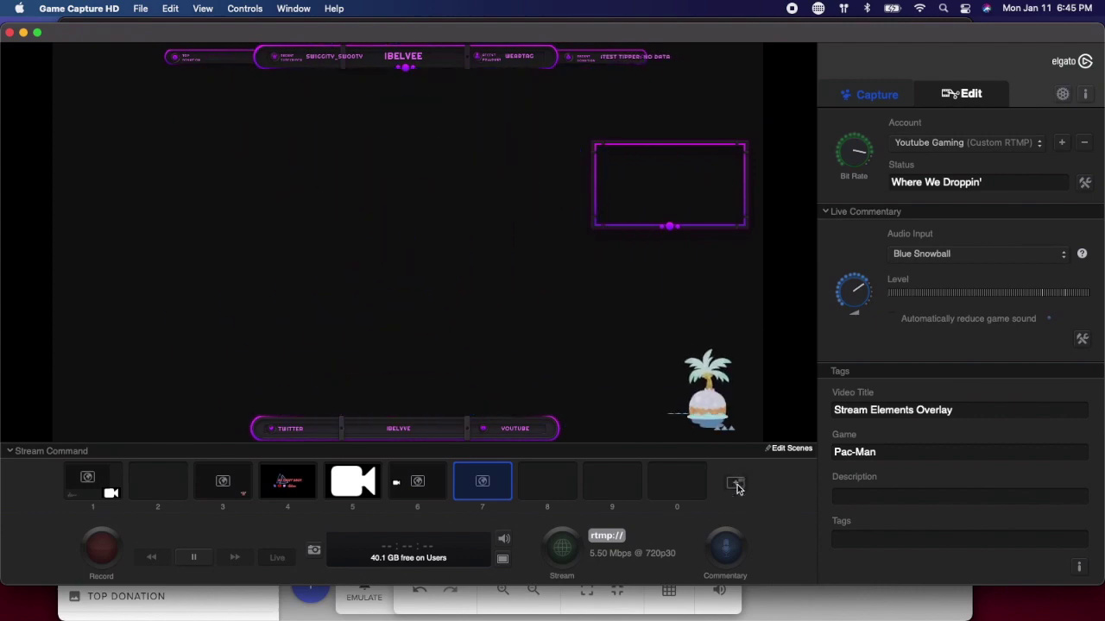
Add the Logitech BRIO webcam as an overlay in the scene
{"action": "left_click", "coordinate": [736, 483]}
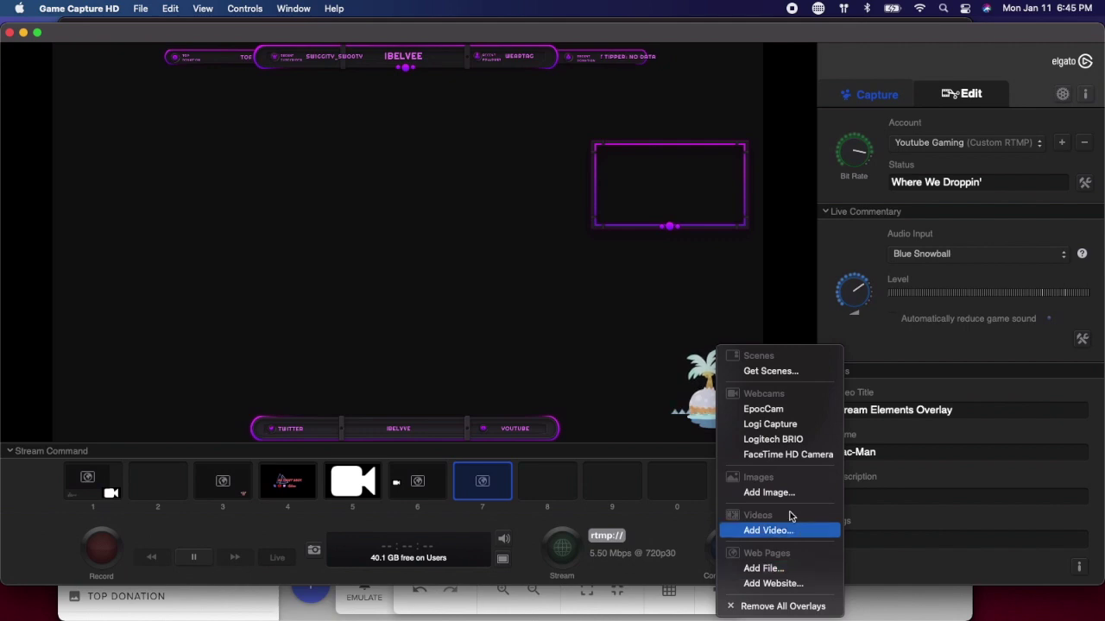
{"action": "left_click", "coordinate": [780, 440]}
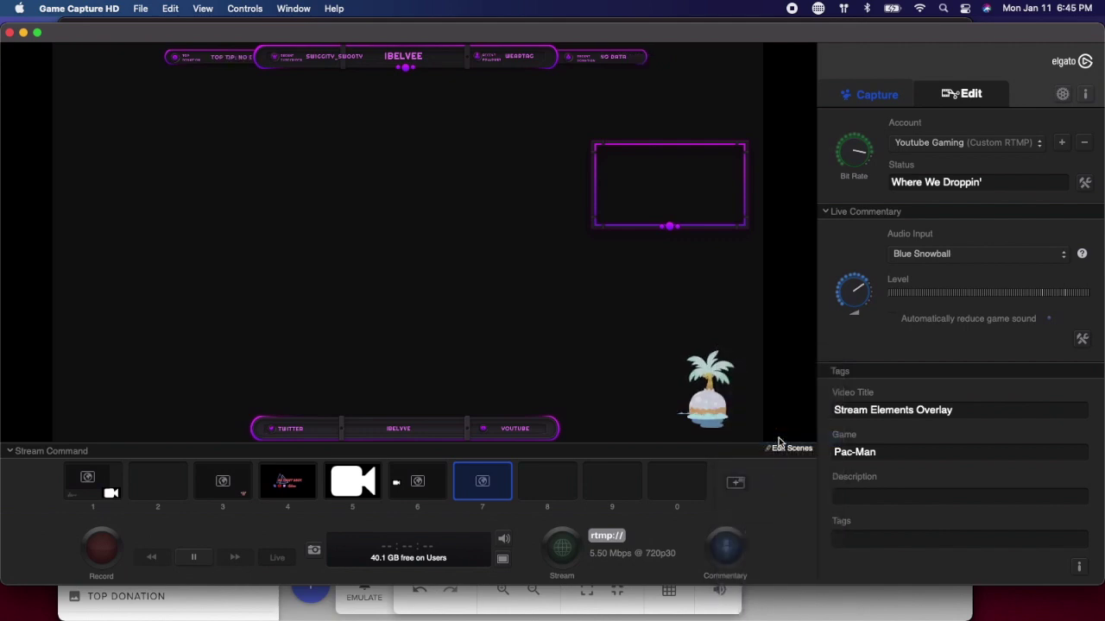